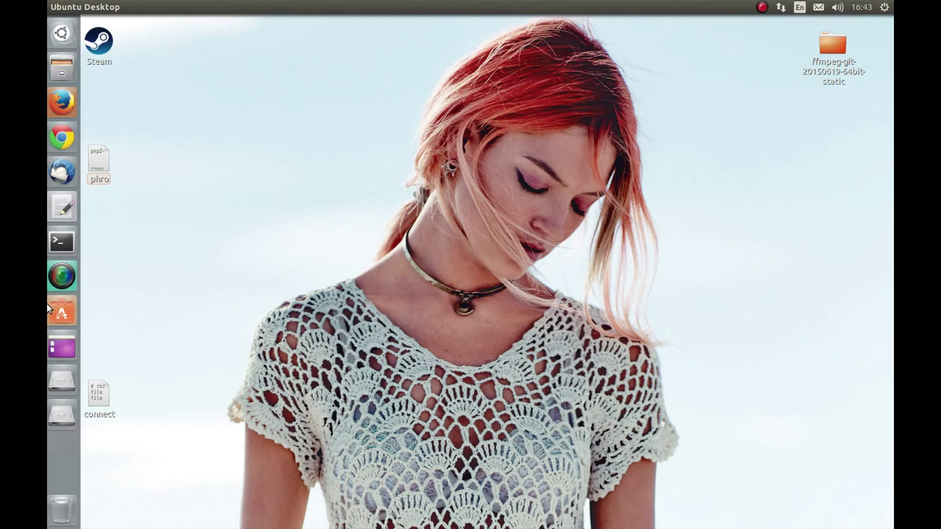
View the Phoronix Test Suite page in the Ubuntu Software Center, and close the Software Center.
click(65, 311)
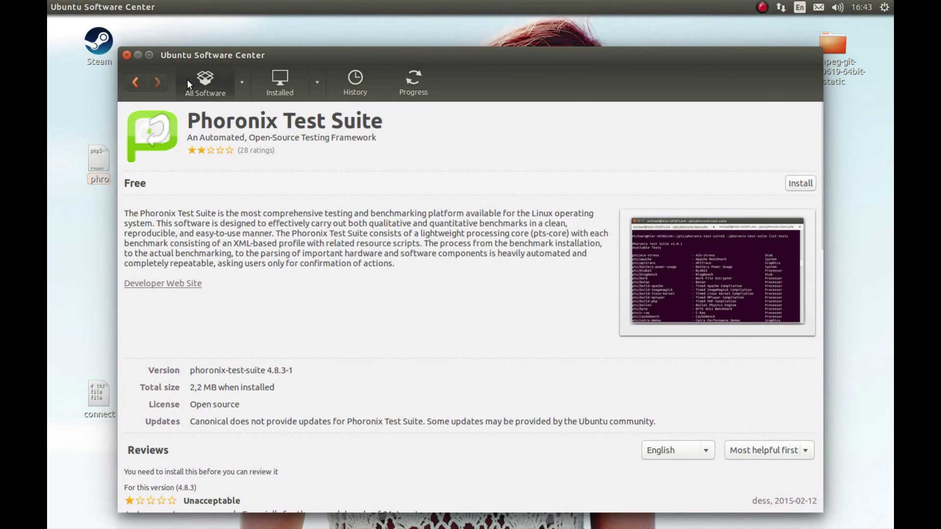
click(126, 55)
drag(315, 185, 391, 279)
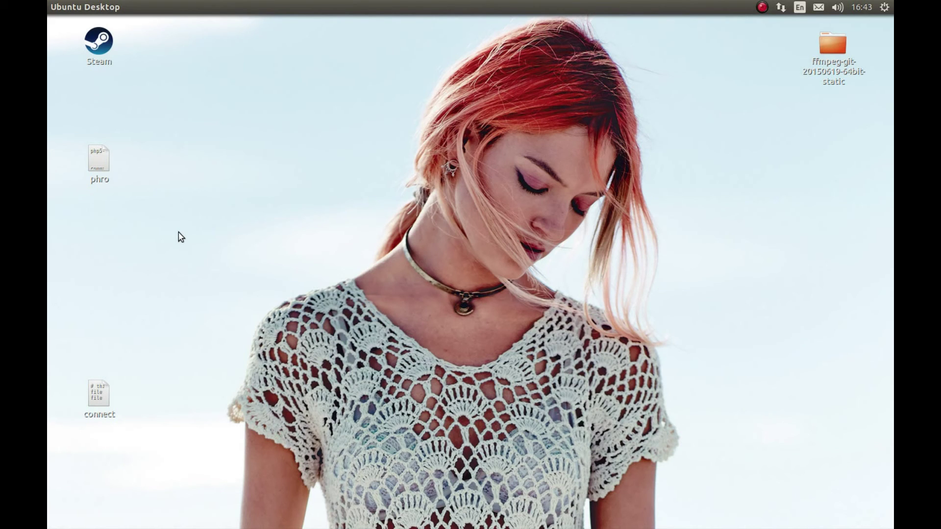
Switch to Firefox and download the generic package phoronix-test-suite-5.8.1.tar.gz of Phoronix Test Suite 5.8 to the Desktop folder.
mouse_move(51, 143)
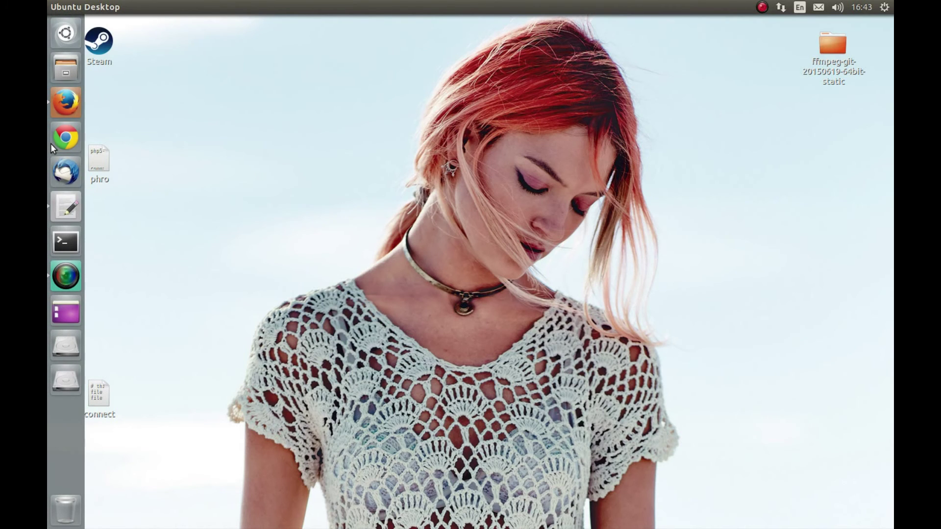
click(68, 103)
scroll(292, 186, up, 2)
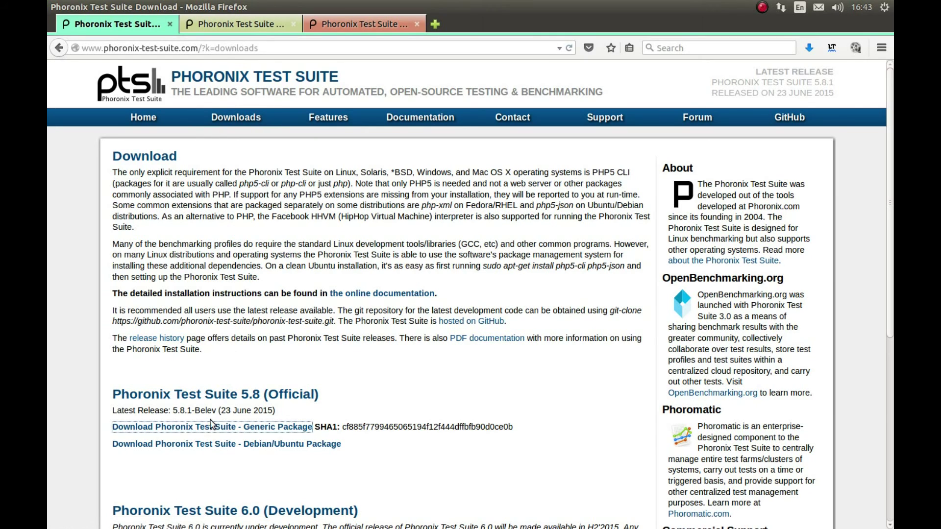
click(236, 427)
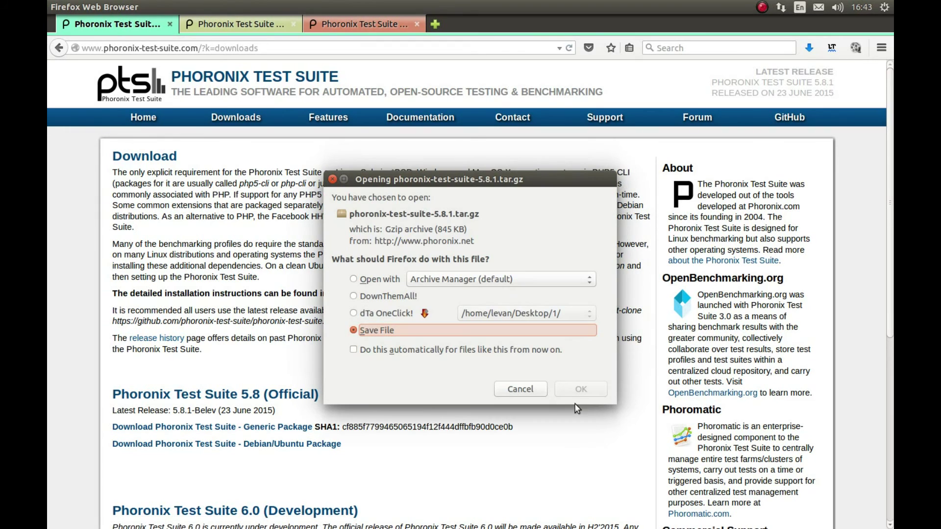
click(597, 390)
click(260, 231)
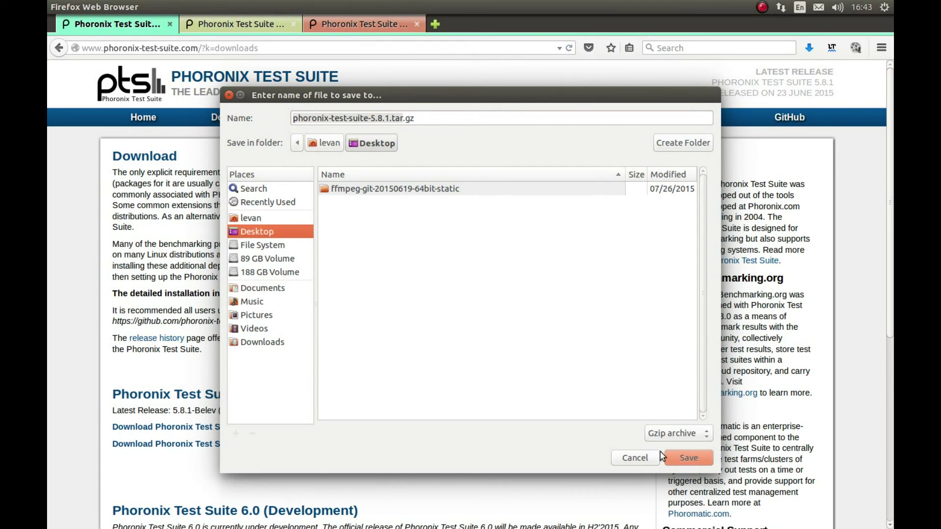
click(676, 459)
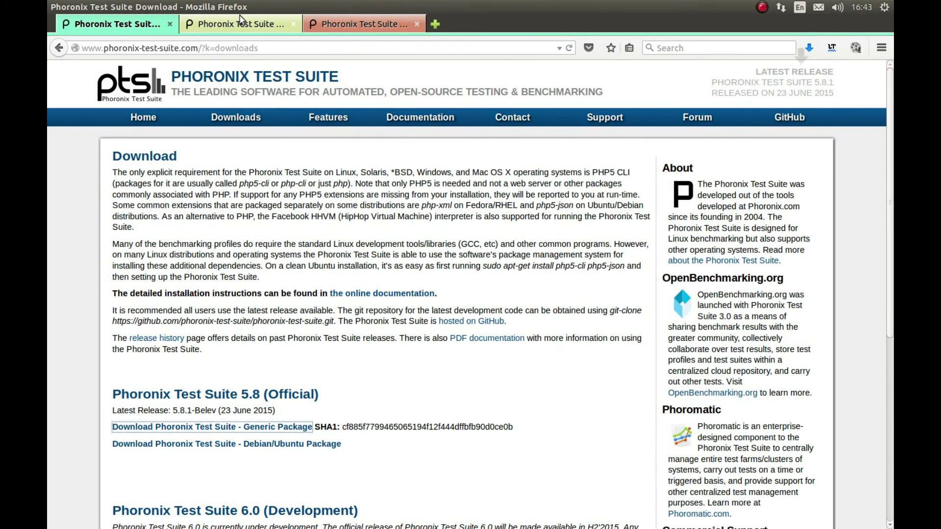
Look through the PDF and HTML versions of the Phoronix Test Suite documentation, and leave the browser for the desktop.
click(239, 19)
scroll(329, 291, up, 10)
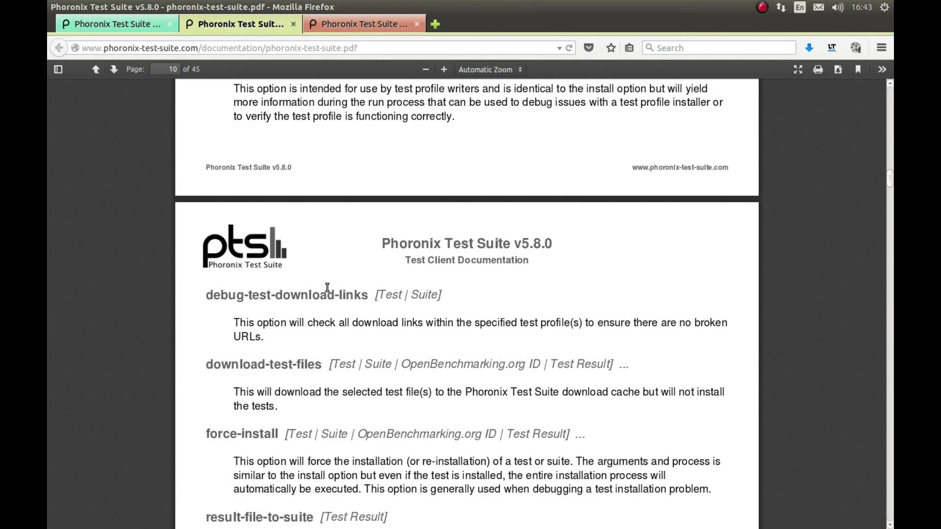
scroll(328, 292, up, 5)
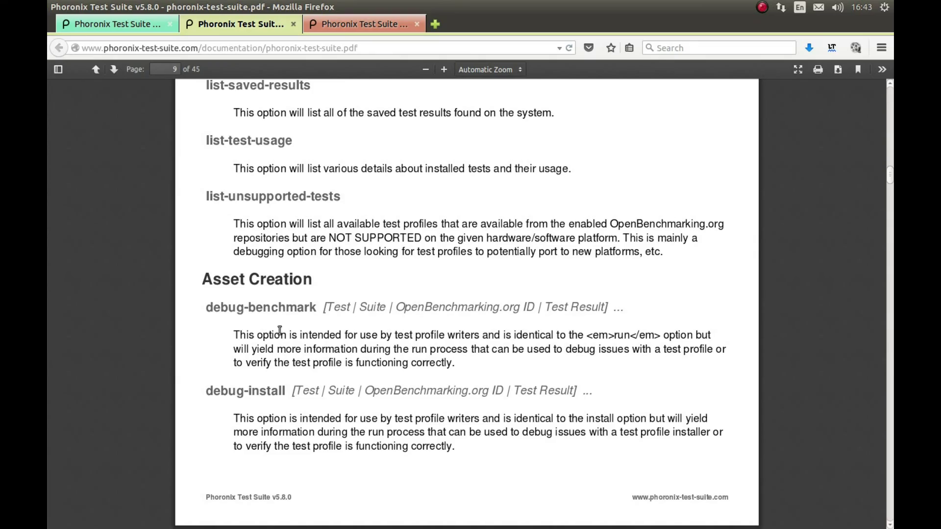
scroll(286, 329, down, 5)
scroll(285, 329, down, 16)
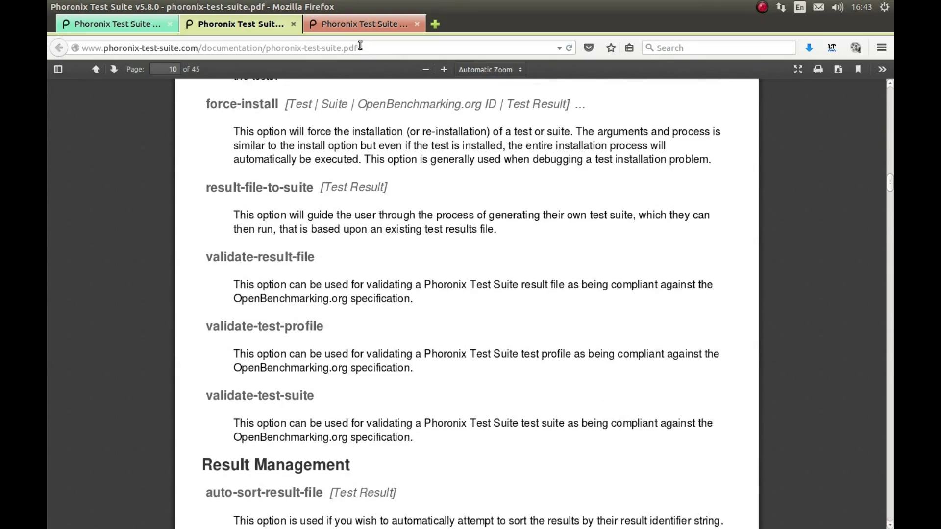
click(349, 28)
key(Page_Down)
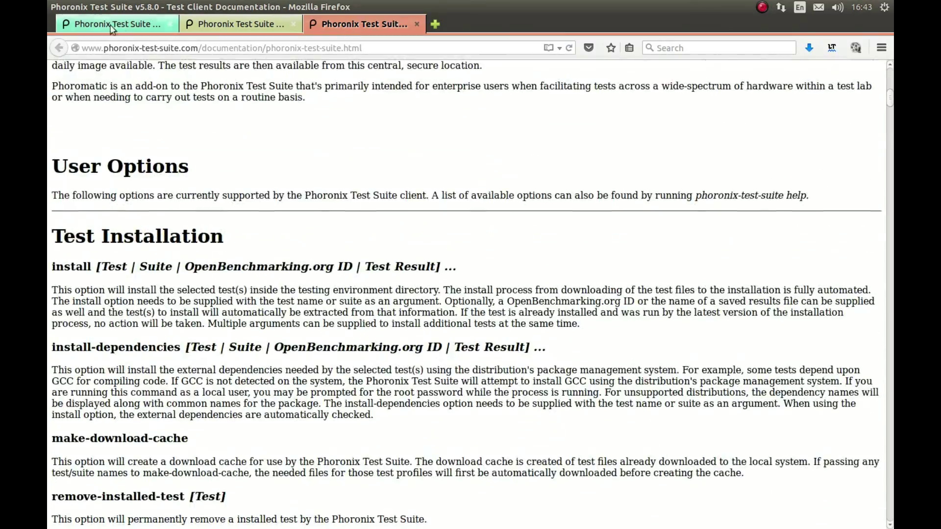
click(262, 25)
scroll(413, 220, down, 20)
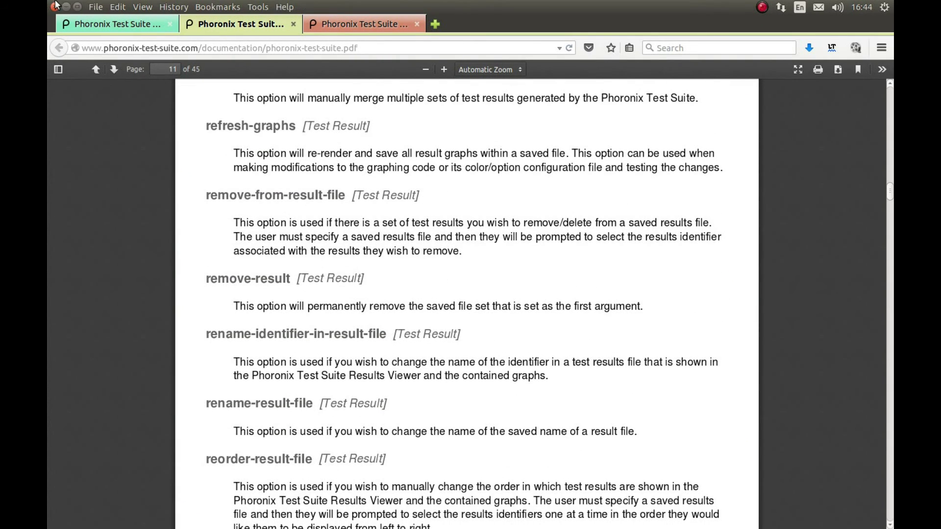
scroll(214, 145, up, 17)
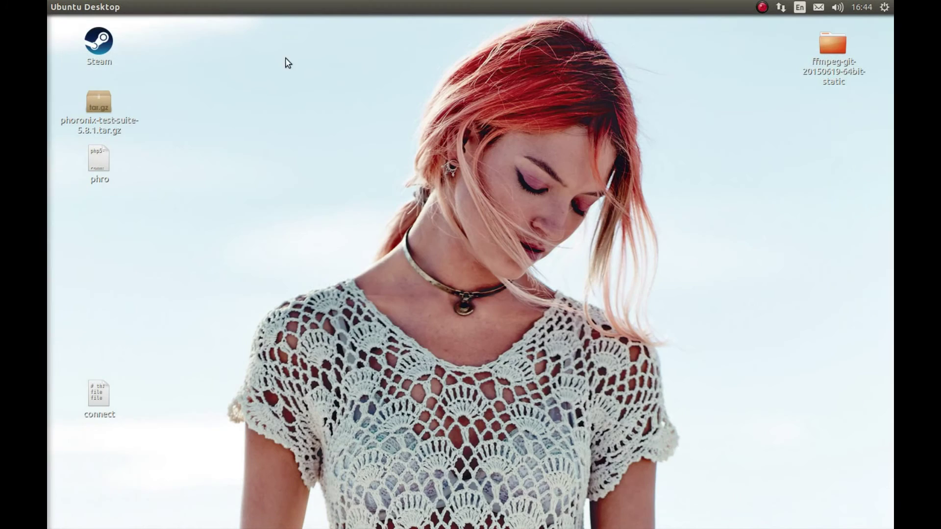
click(54, 6)
mouse_move(48, 258)
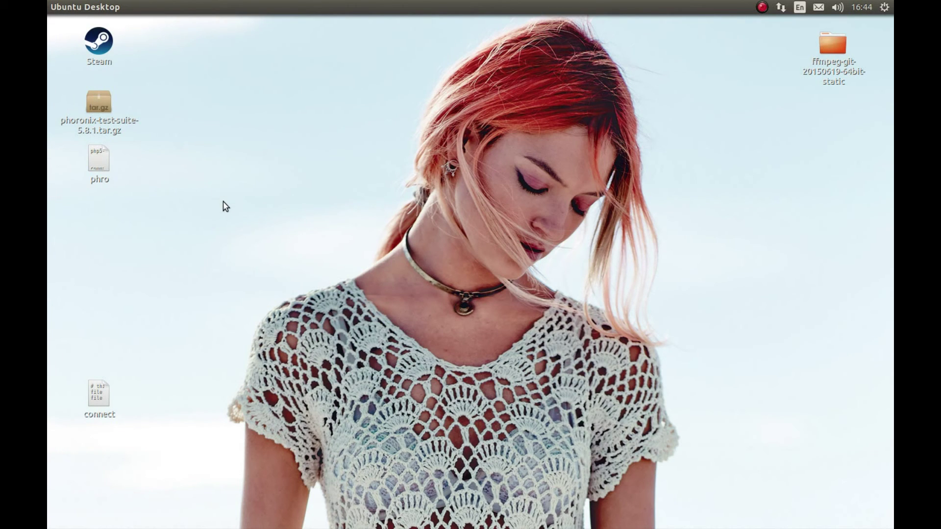
Set phoronix-test-suite-5.8.1.tar.gz in a free spot on the desktop and extract it there.
drag(103, 120, 273, 152)
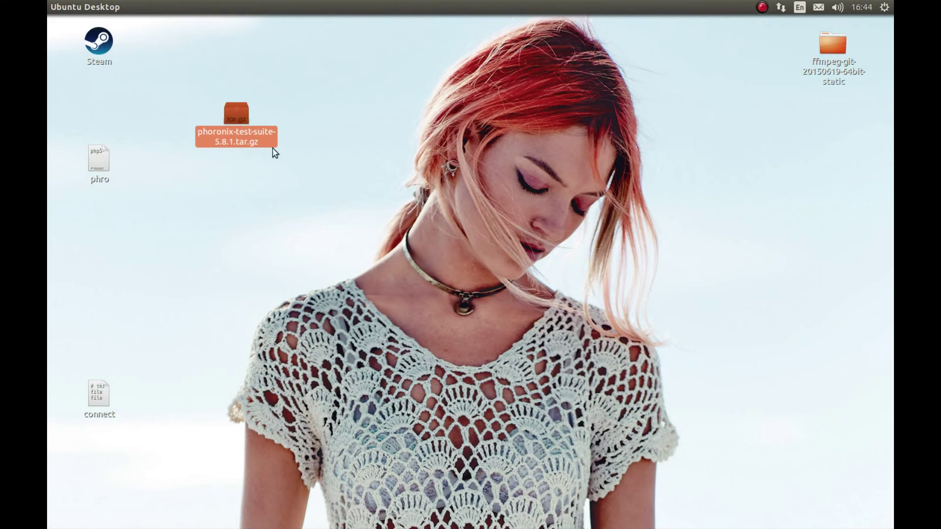
right_click(236, 121)
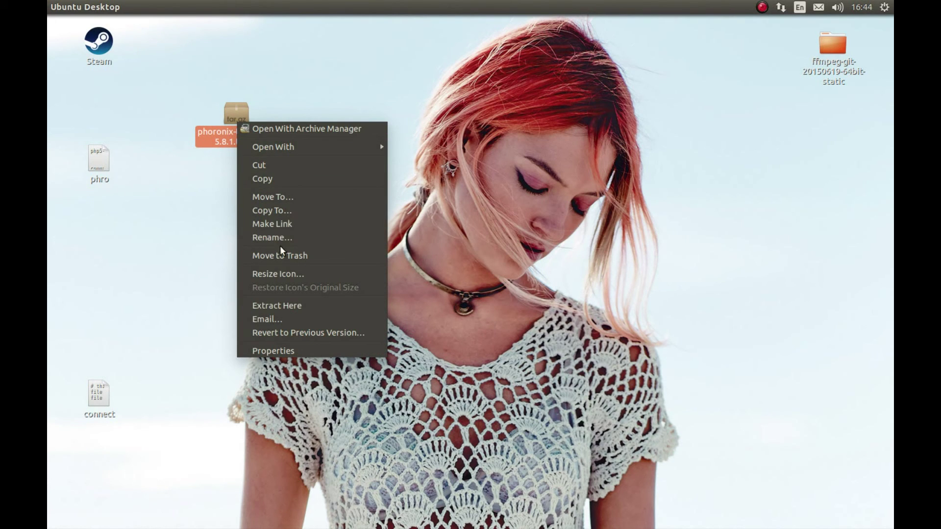
click(284, 305)
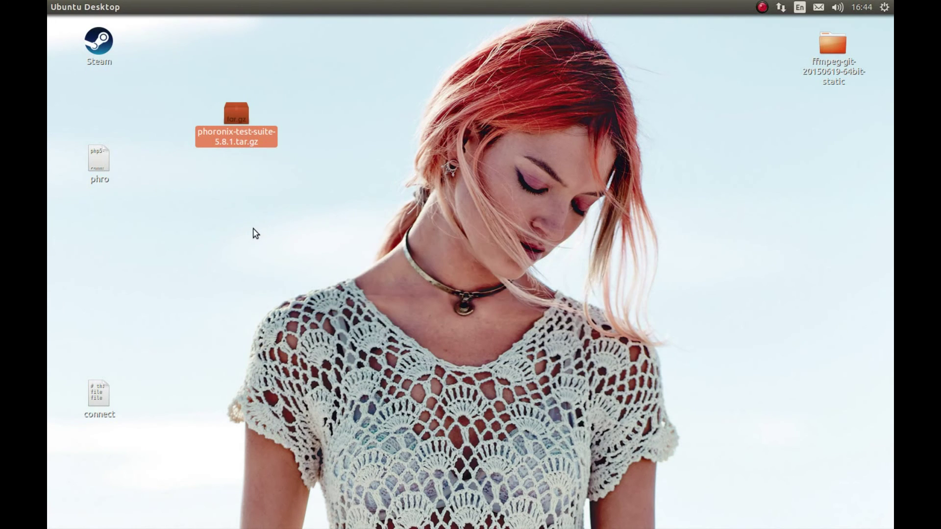
Permanently delete the phoronix-test-suite-5.8.1.tar.gz archive from the desktop.
drag(217, 190, 272, 127)
key(shift+Delete)
key(Return)
Open the extracted phoronix-test-suite folder and select its phoronix-test-suite script file.
drag(110, 93, 320, 60)
double_click(320, 60)
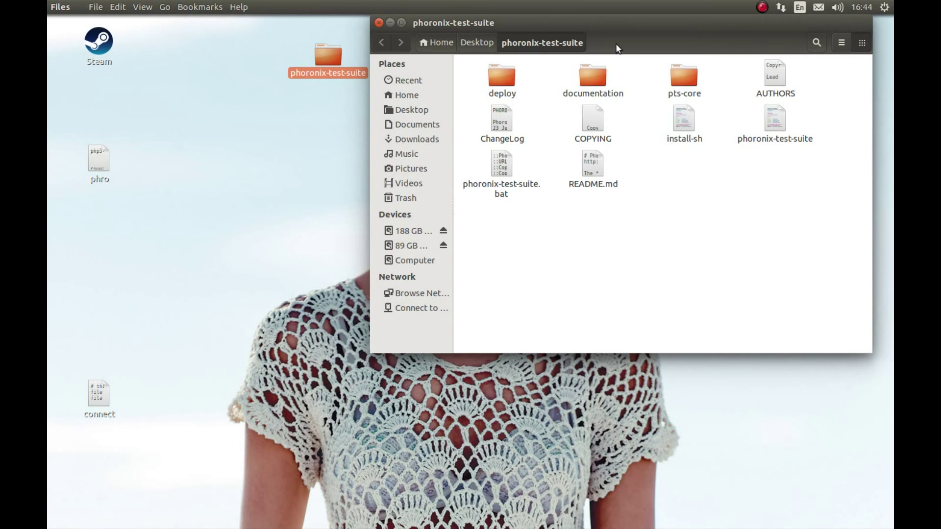
drag(605, 23, 634, 64)
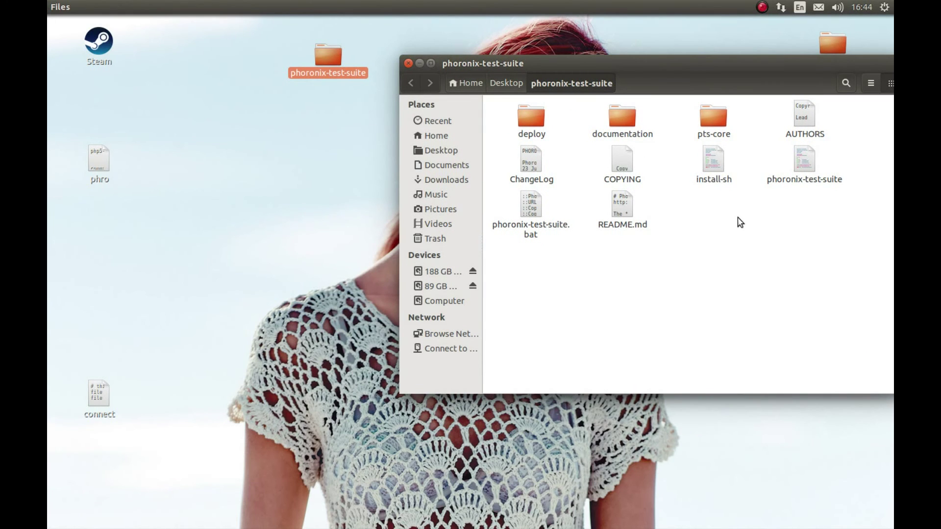
click(714, 152)
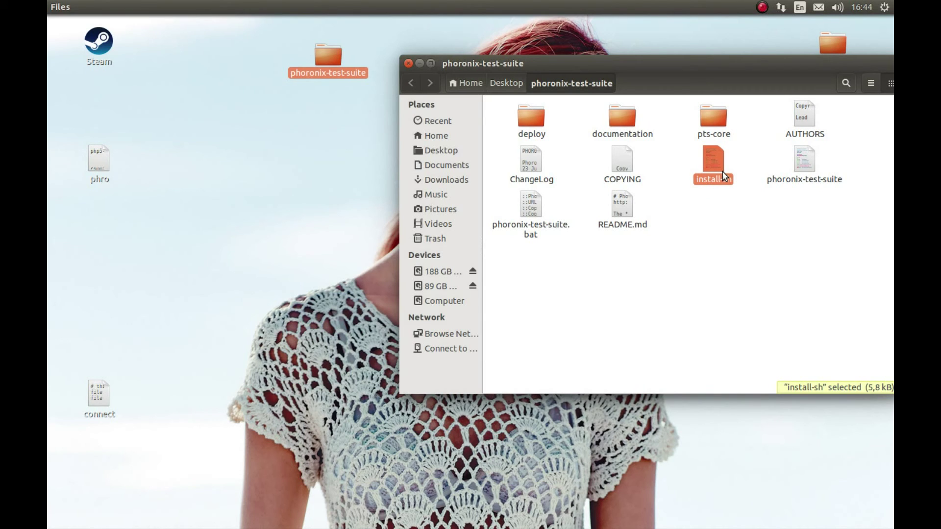
click(821, 171)
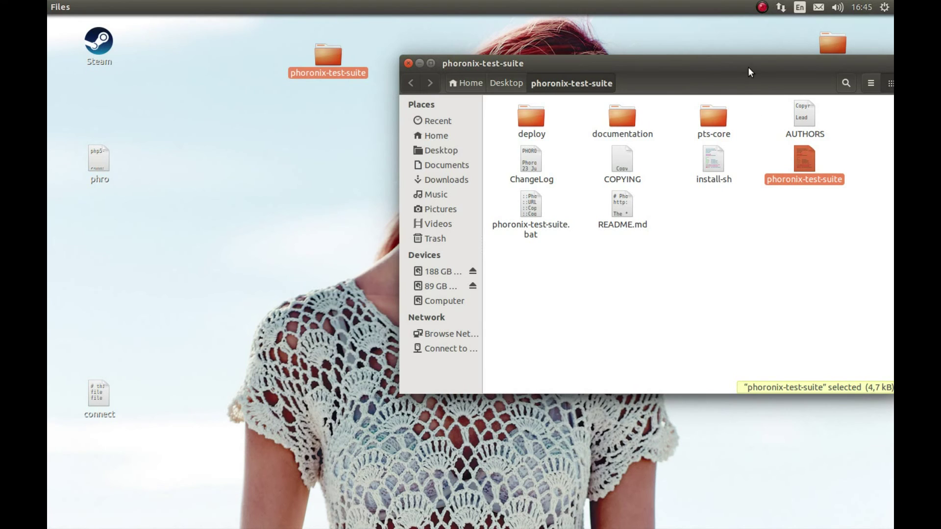
Make room beside the folder window, open a Terminal and run the phoronix-test-suite script from its full path.
drag(747, 66, 569, 71)
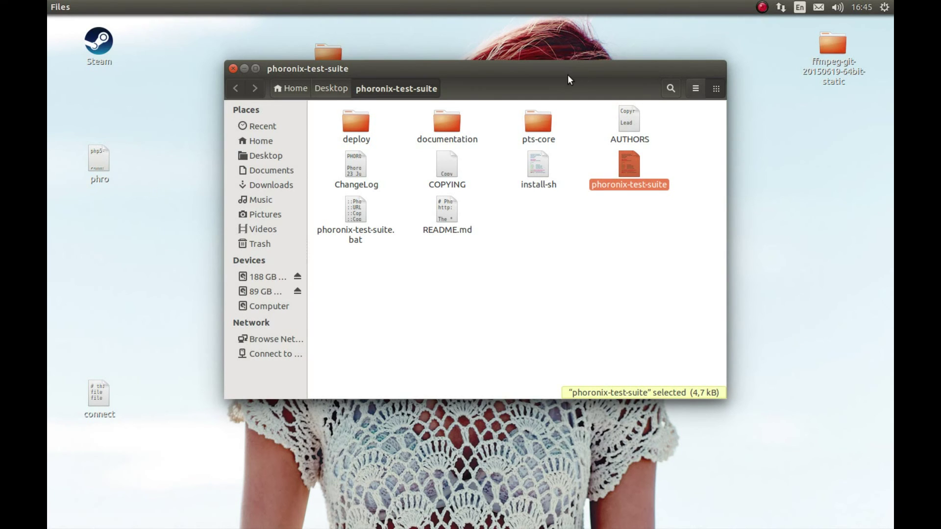
drag(567, 79, 615, 62)
click(66, 241)
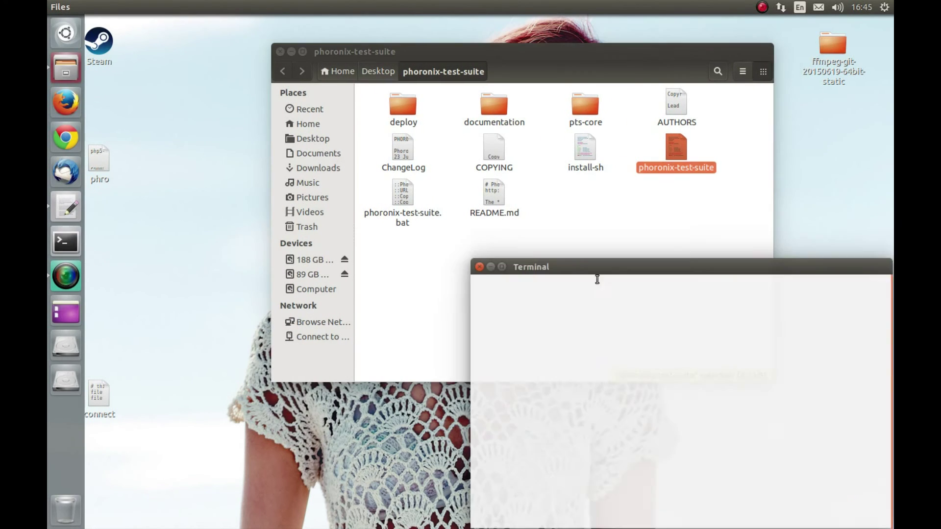
drag(680, 149, 814, 407)
click(814, 407)
key(Return)
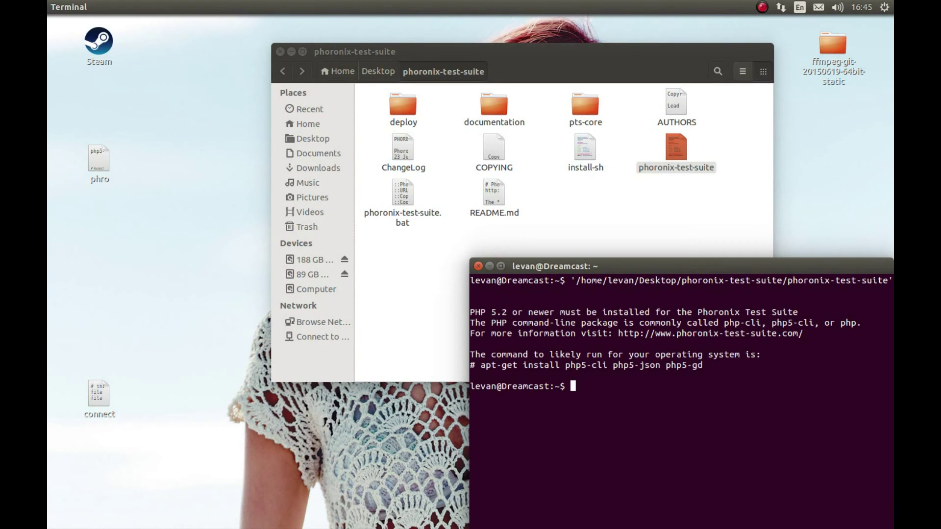
Copy the suggested package installation command and run it as sudo apt-get install php5-cli php5-json php5-gd.
drag(483, 365, 702, 366)
right_click(703, 366)
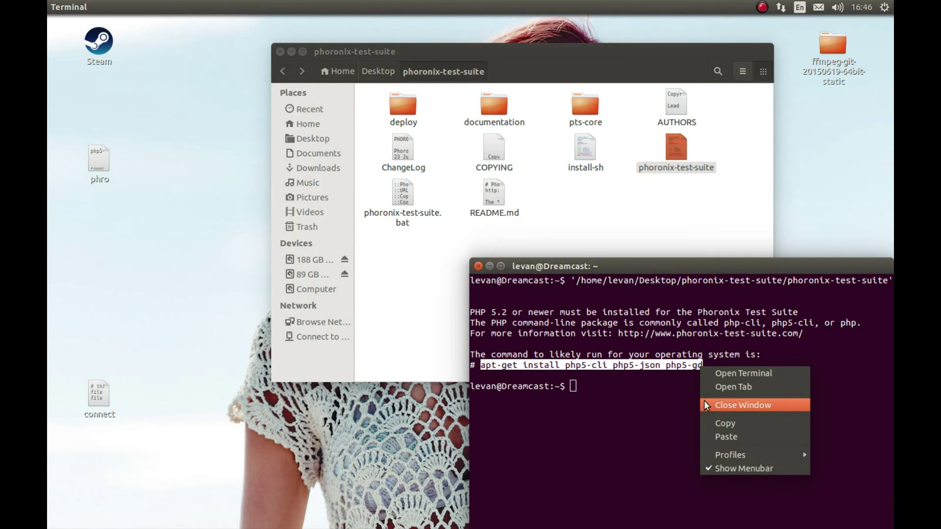
click(707, 421)
text(sudo)
right_click(711, 425)
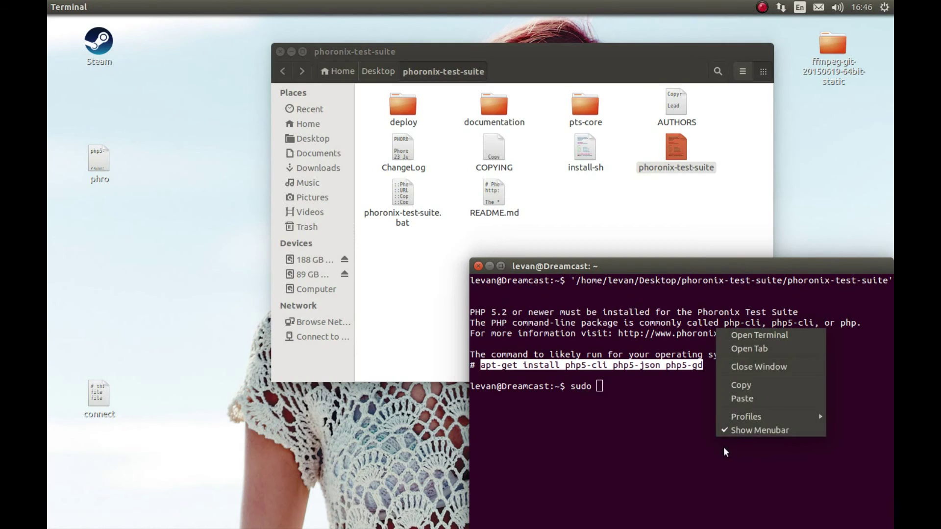
click(750, 398)
key(Return)
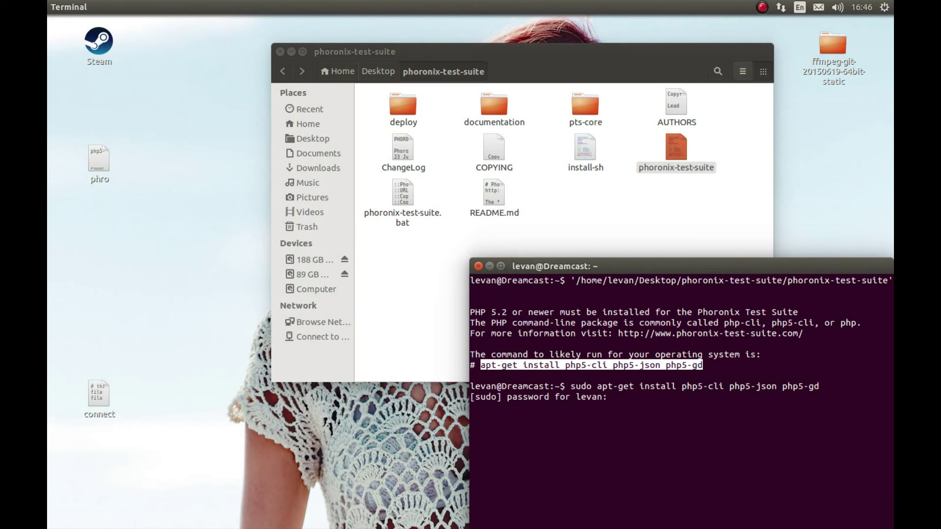
Enter the sudo account password and confirm the package installation with y.
key(Return)
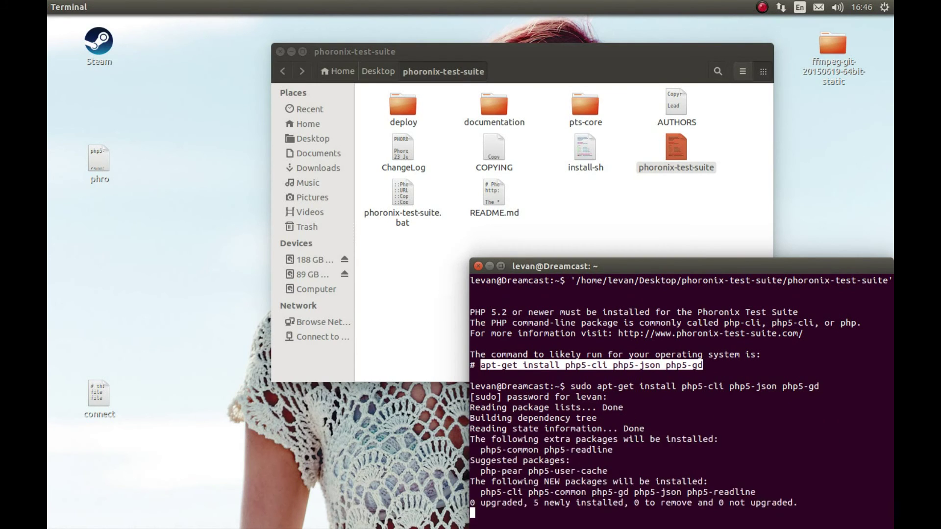
text(y)
key(Return)
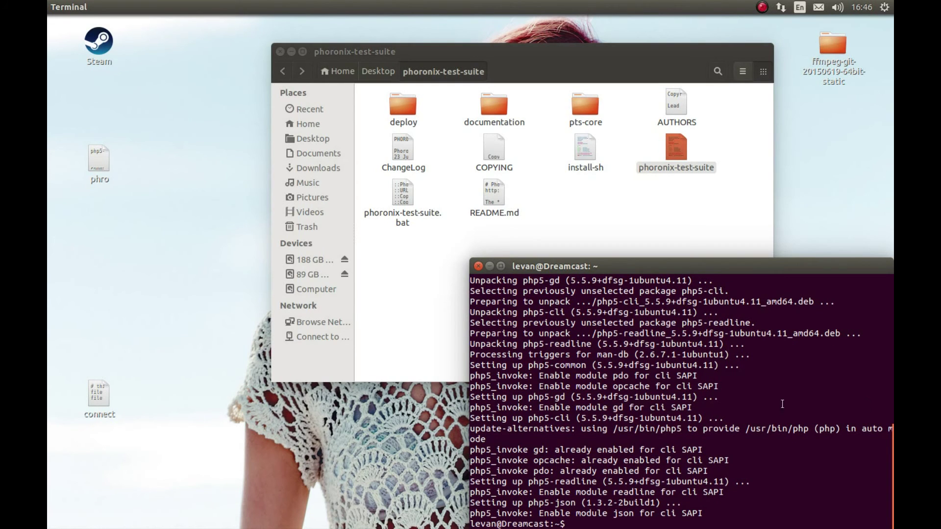
Move the Terminal clear of its current spot, check the phro notes in gedit for the Phoronix commands, and leave them.
drag(687, 263, 433, 256)
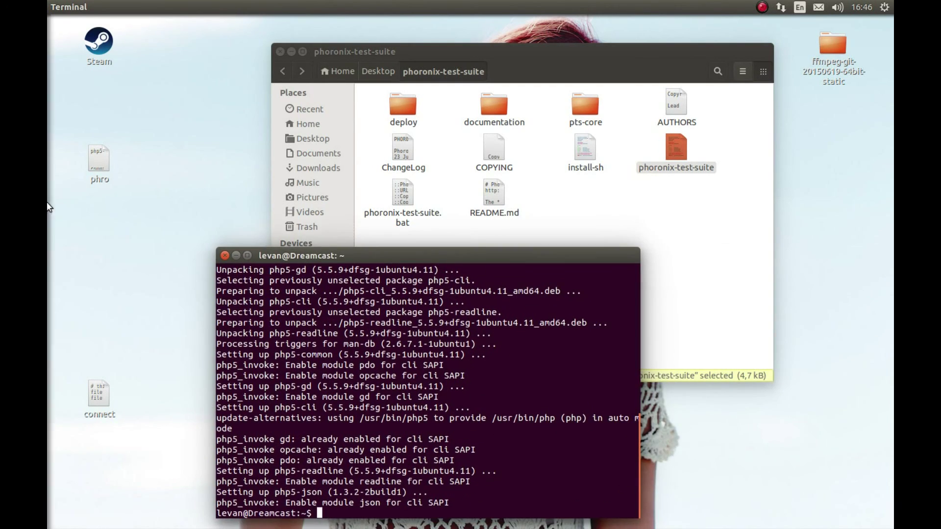
click(61, 201)
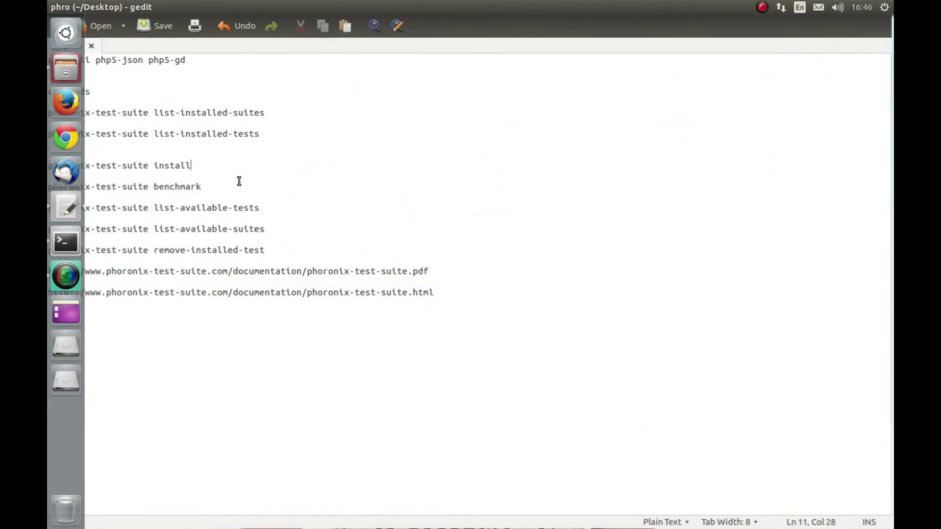
click(61, 7)
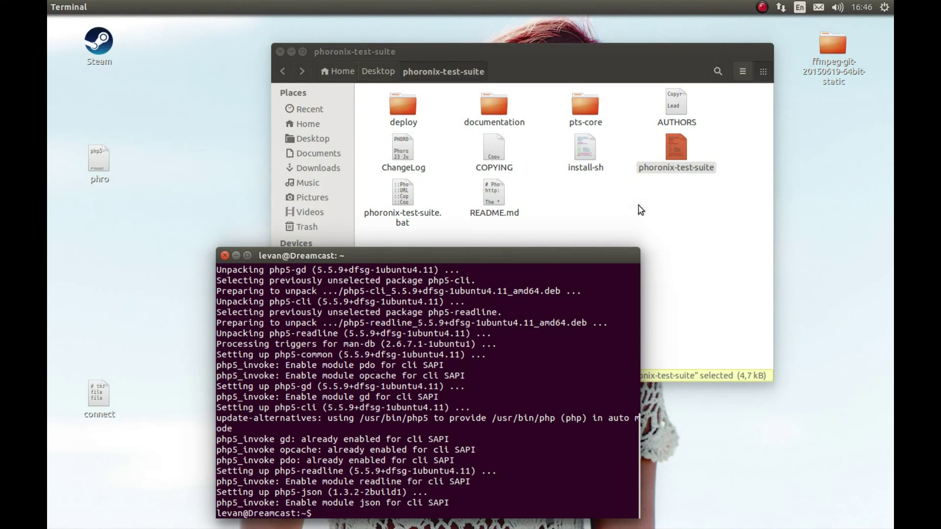
Run the phoronix-test-suite script from the folder again in the Terminal and read through its user agreement.
click(640, 207)
drag(664, 157, 421, 453)
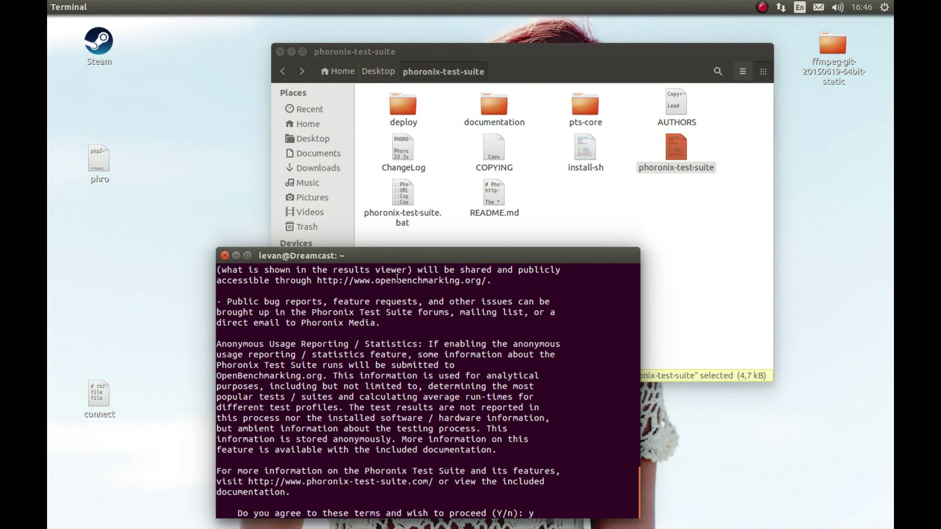
scroll(399, 381, up, 10)
Accept the Phoronix Test Suite terms with y and decline anonymous usage and statistics reporting with n.
text(y)
key(Return)
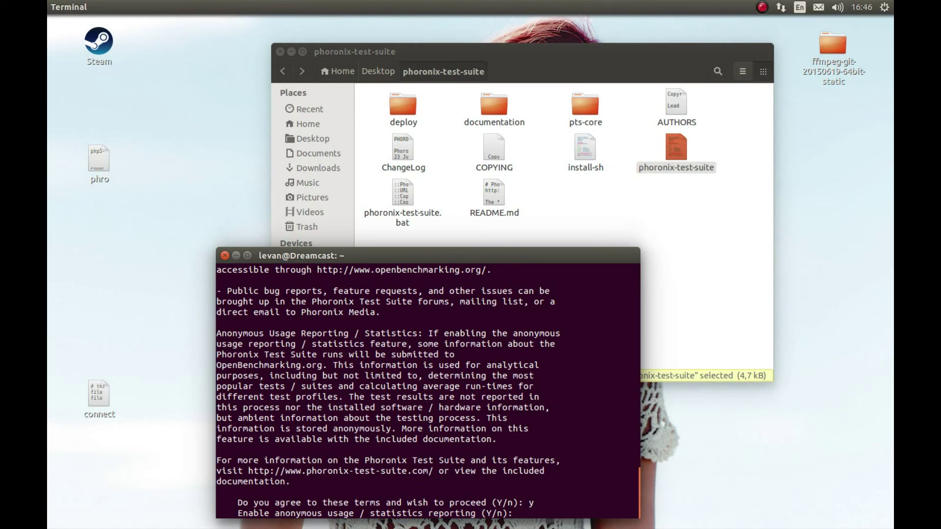
text(n)
key(Return)
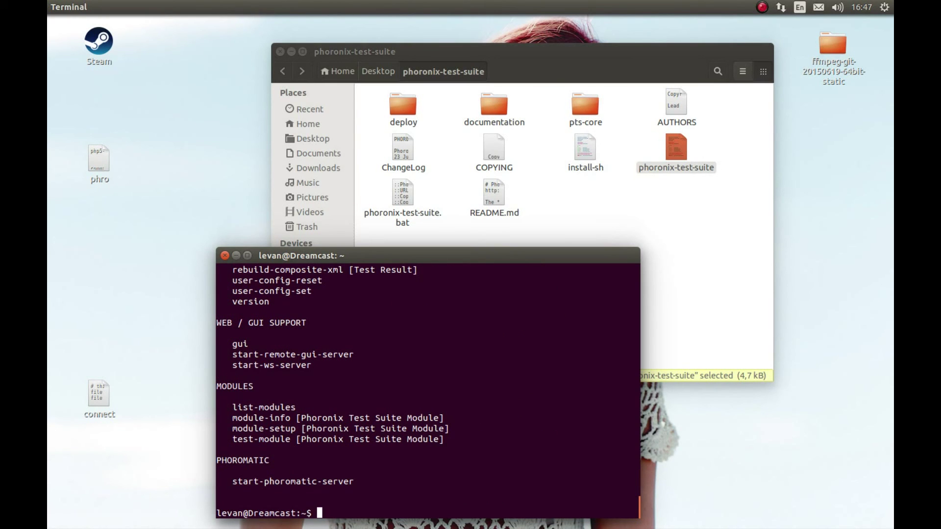
Review the Phoronix command overview in the Terminal and insert the phoronix-test-suite script's path at the prompt.
scroll(372, 337, up, 10)
scroll(372, 337, up, 8)
scroll(375, 337, down, 20)
click(695, 168)
drag(695, 168, 414, 458)
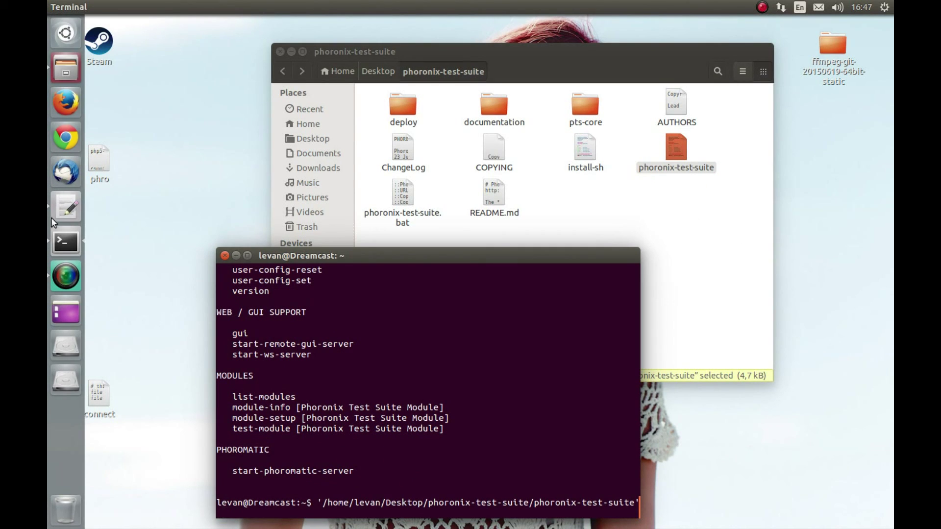
Go through the phro notes in gedit, examining the list-installed-suites, install, benchmark, list-available-tests and list-available-suites commands.
click(67, 207)
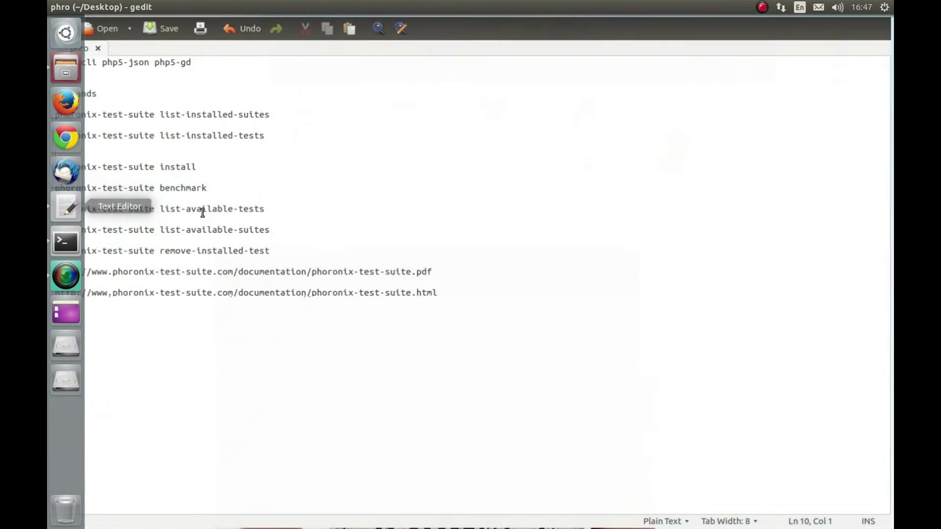
drag(157, 113, 264, 113)
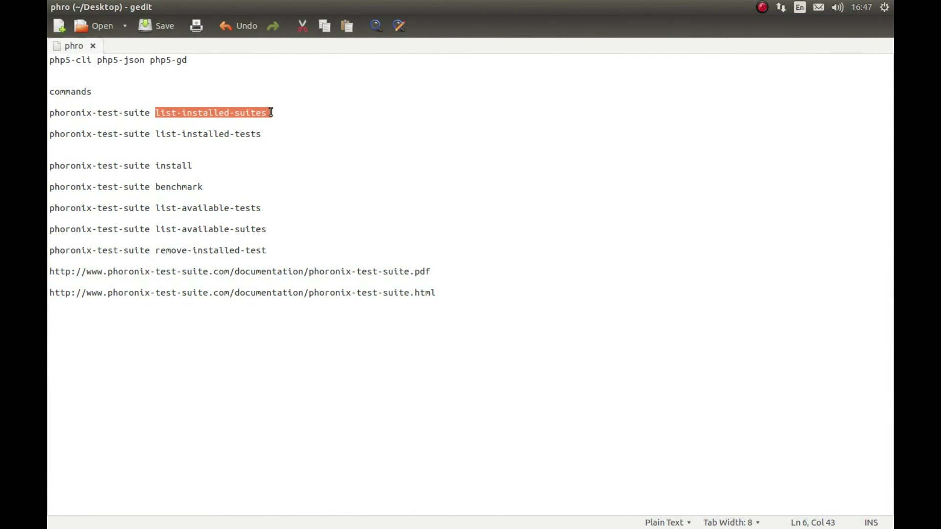
click(294, 124)
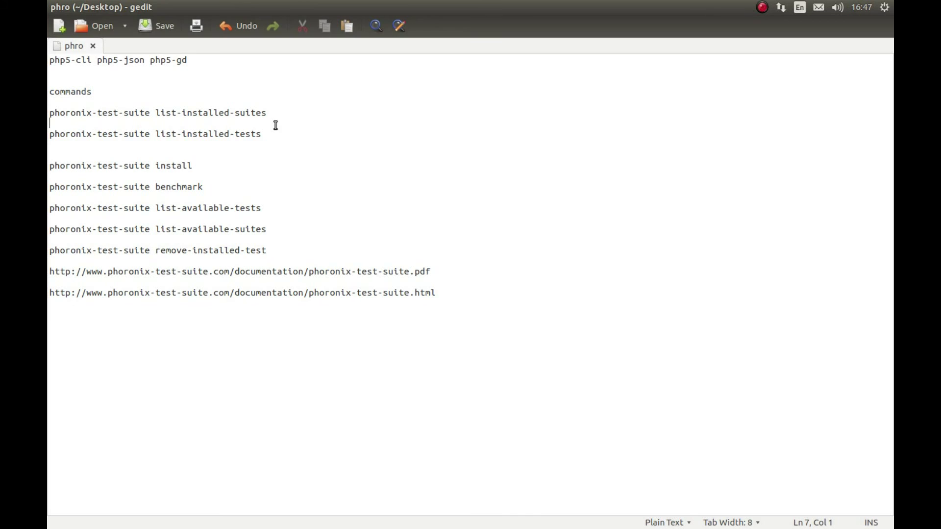
double_click(157, 167)
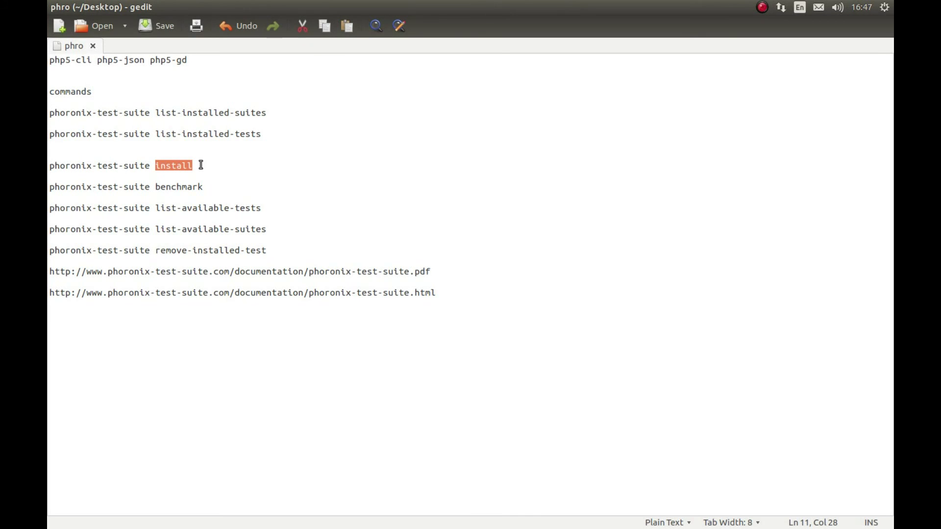
click(225, 167)
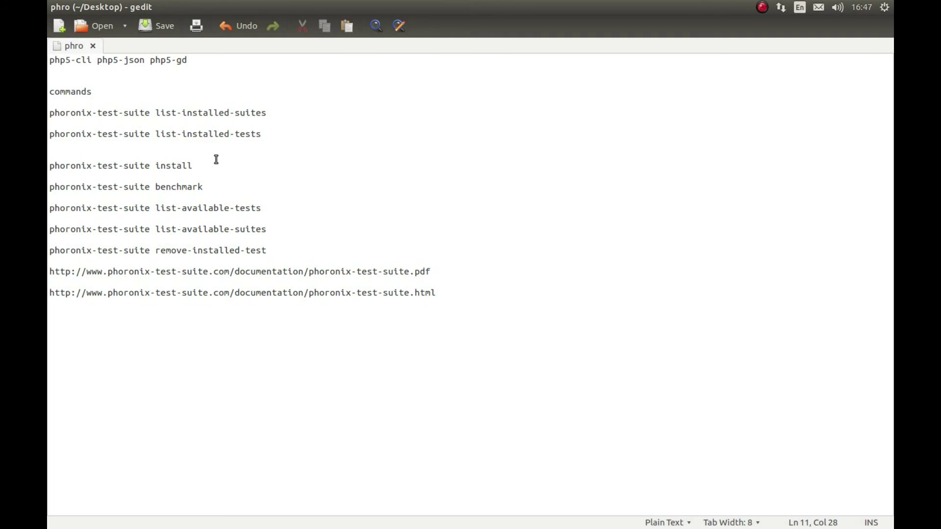
drag(156, 188, 205, 188)
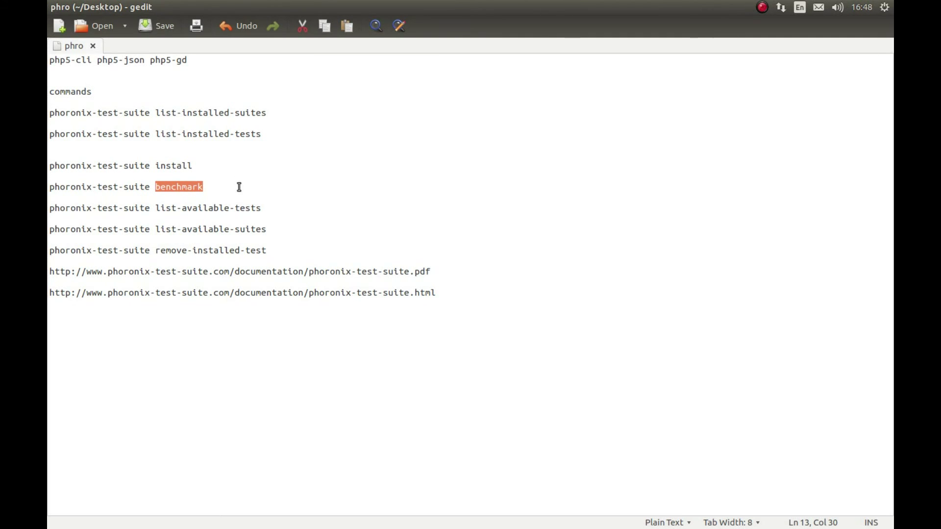
drag(157, 208, 268, 207)
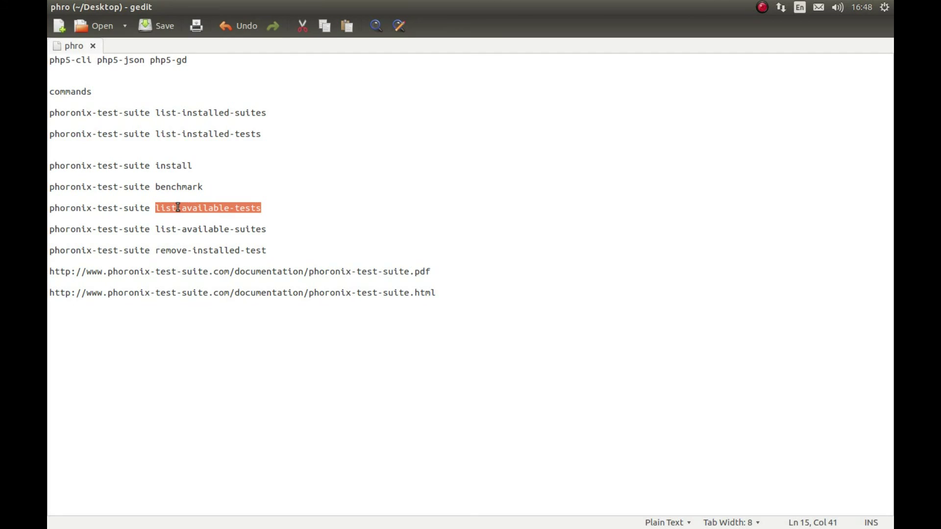
drag(235, 229, 263, 232)
click(263, 233)
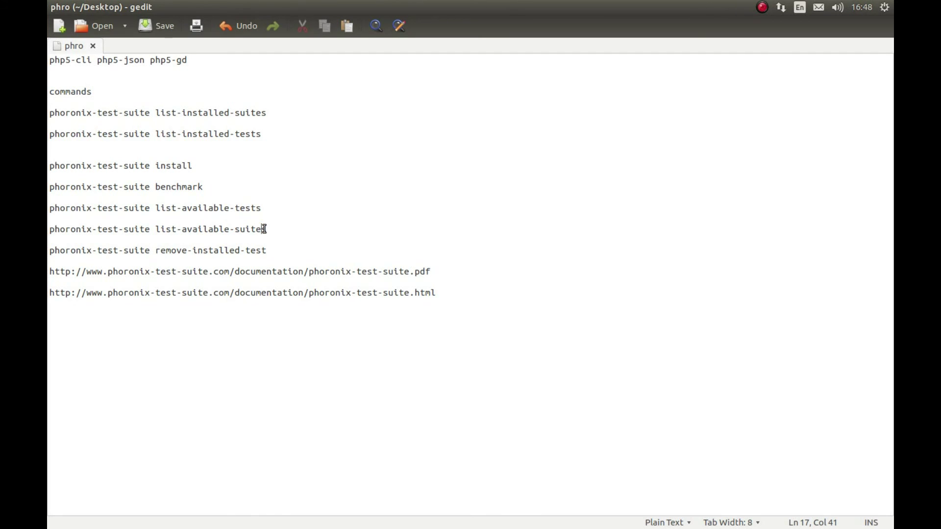
Copy list-available-tests from the notes, append it to the script path in the Terminal and run the command.
drag(155, 210, 257, 210)
right_click(257, 211)
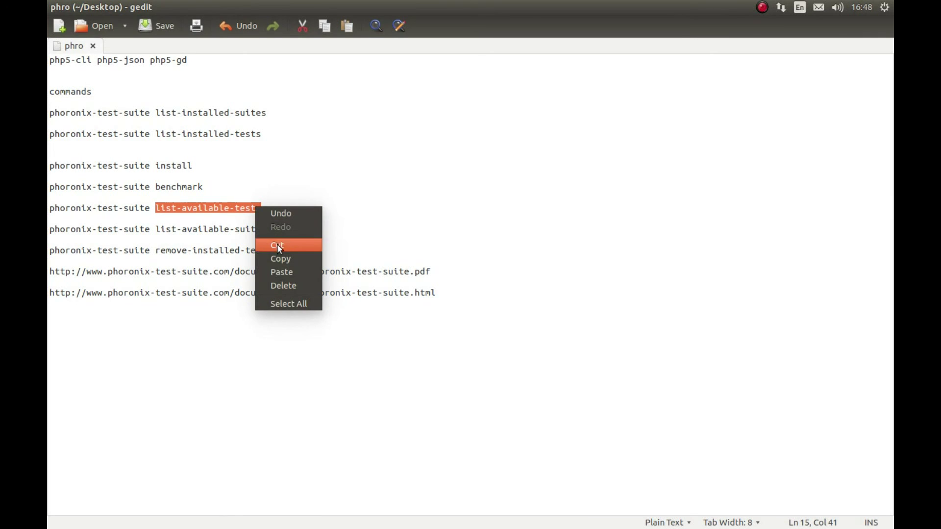
click(274, 259)
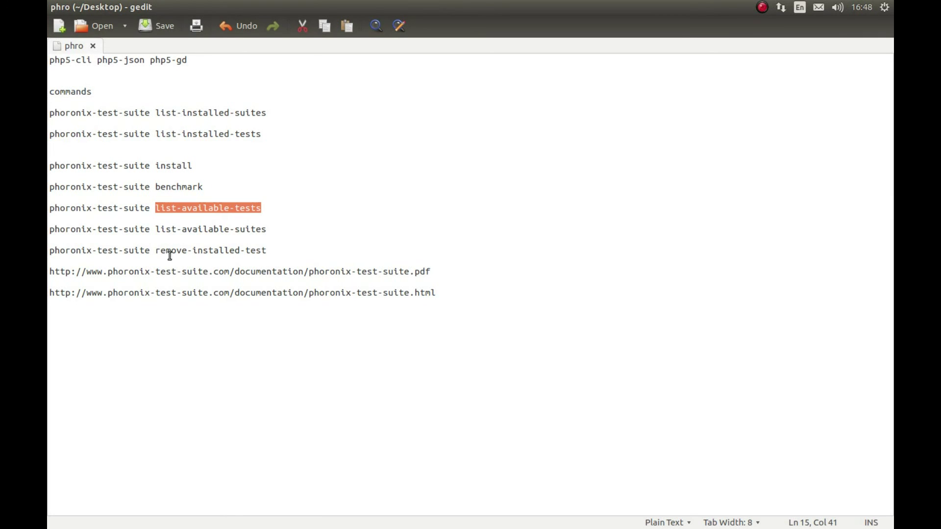
mouse_move(48, 380)
click(64, 243)
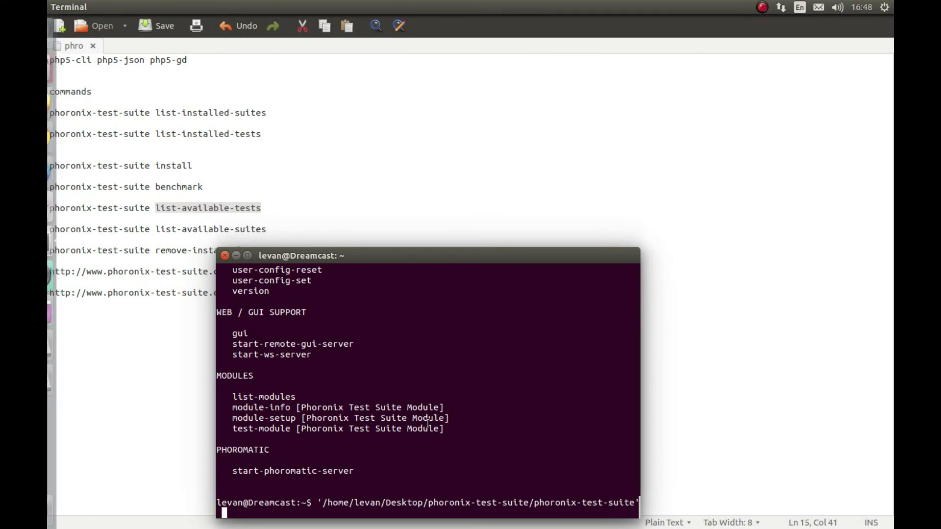
right_click(313, 427)
click(346, 386)
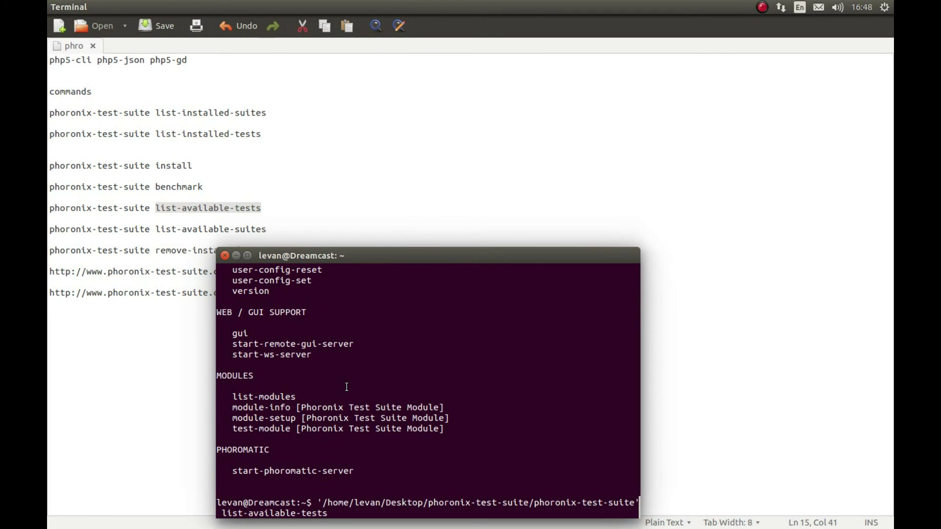
key(Return)
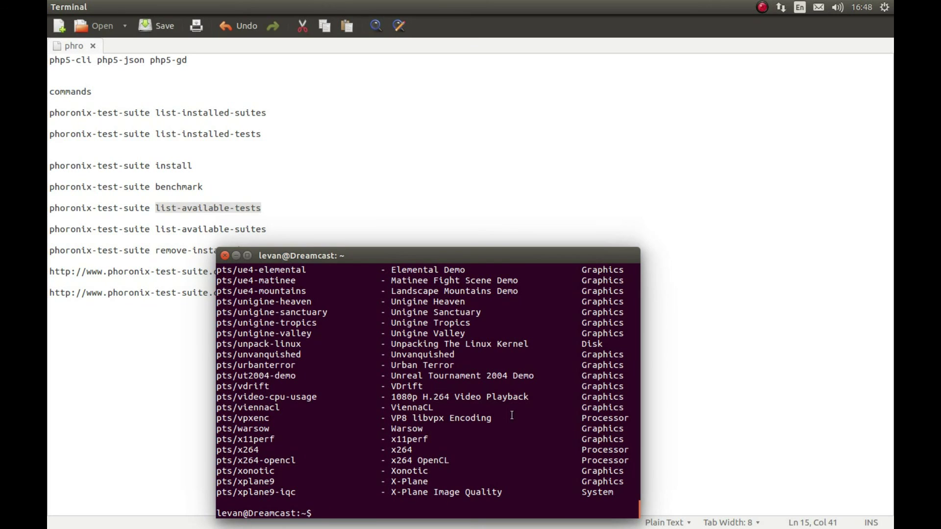
Browse the list of available Phoronix tests in the Terminal, checking test names and their categories.
scroll(511, 415, up, 20)
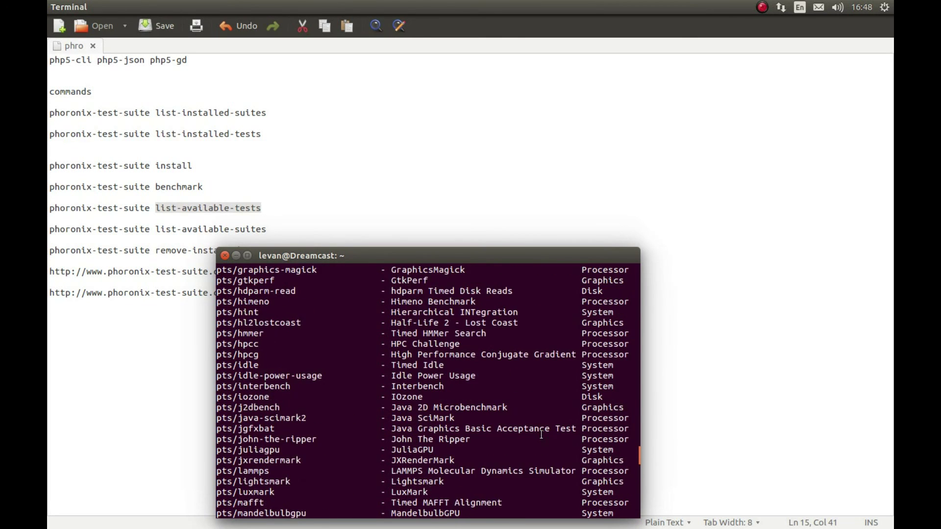
scroll(541, 435, up, 5)
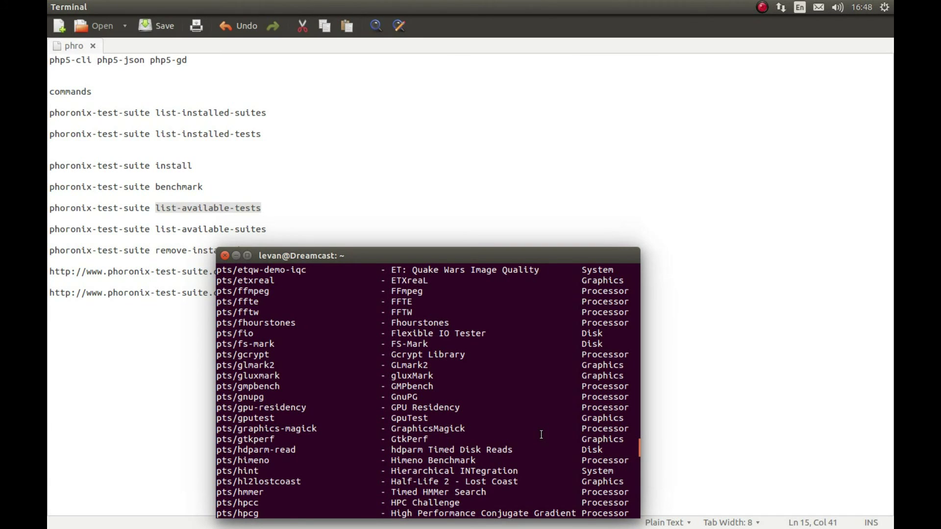
scroll(541, 435, down, 15)
scroll(542, 435, down, 5)
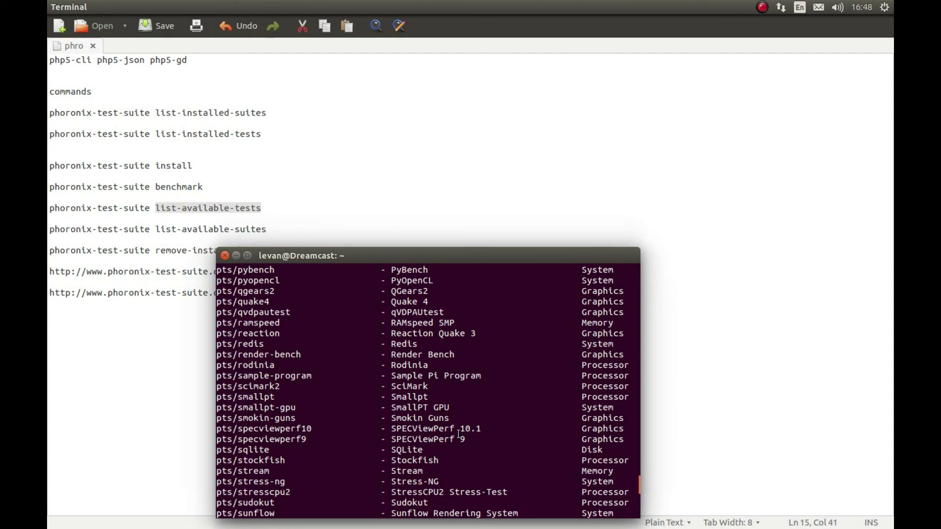
scroll(459, 434, down, 11)
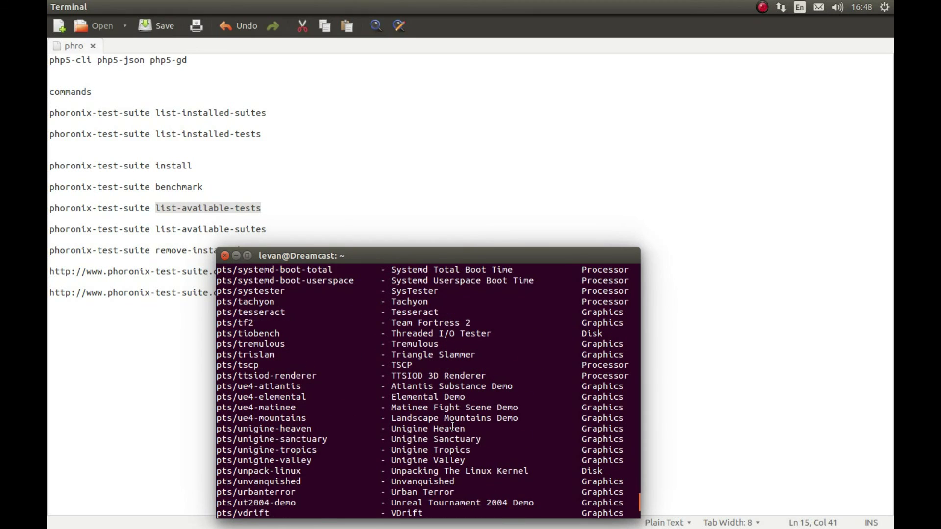
scroll(453, 427, down, 4)
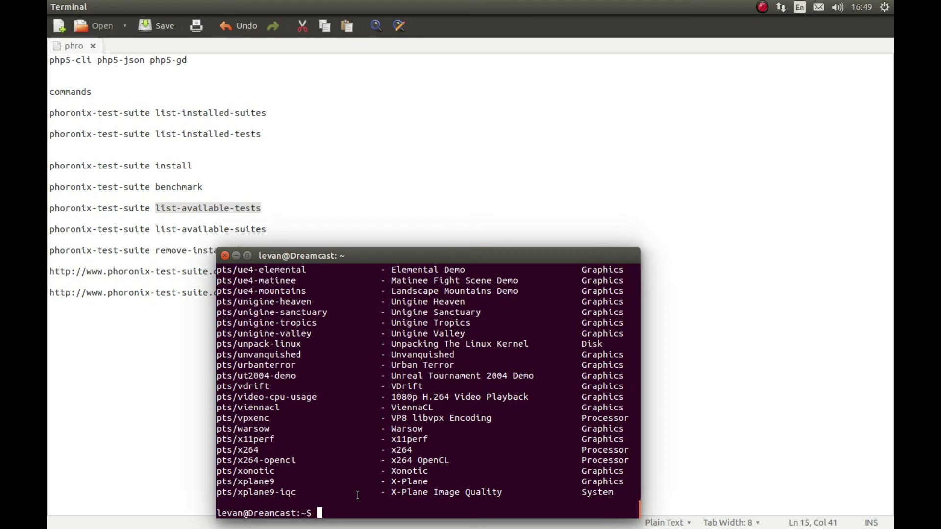
Insert the phoronix-test-suite script path from its folder at the Terminal prompt and add the install argument.
click(55, 77)
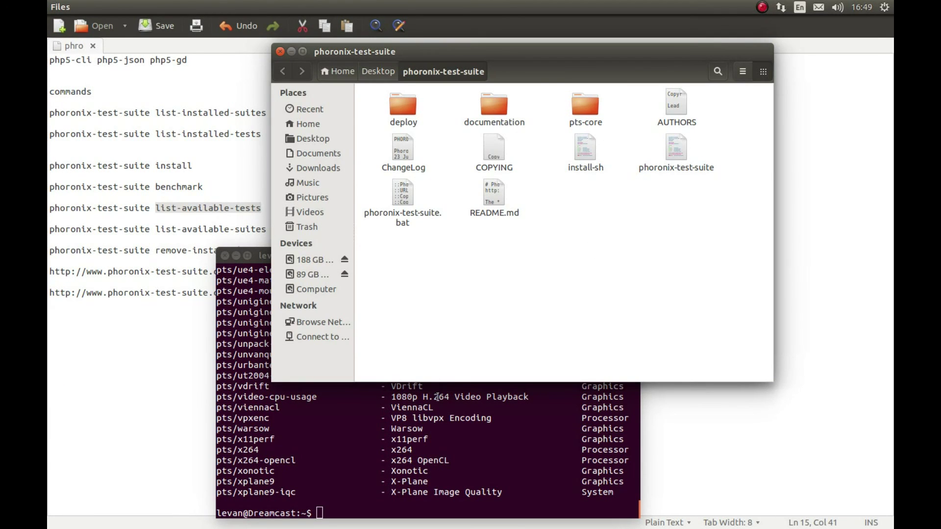
click(412, 444)
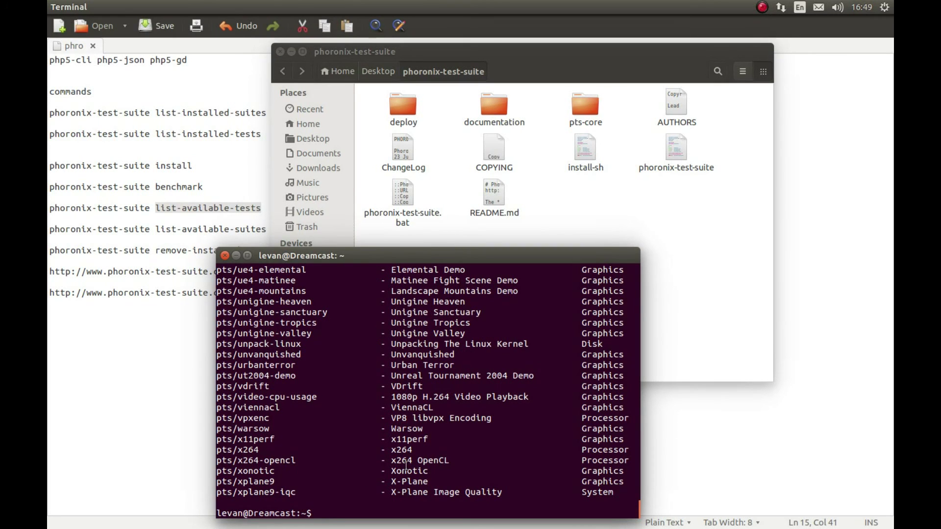
drag(264, 450, 217, 450)
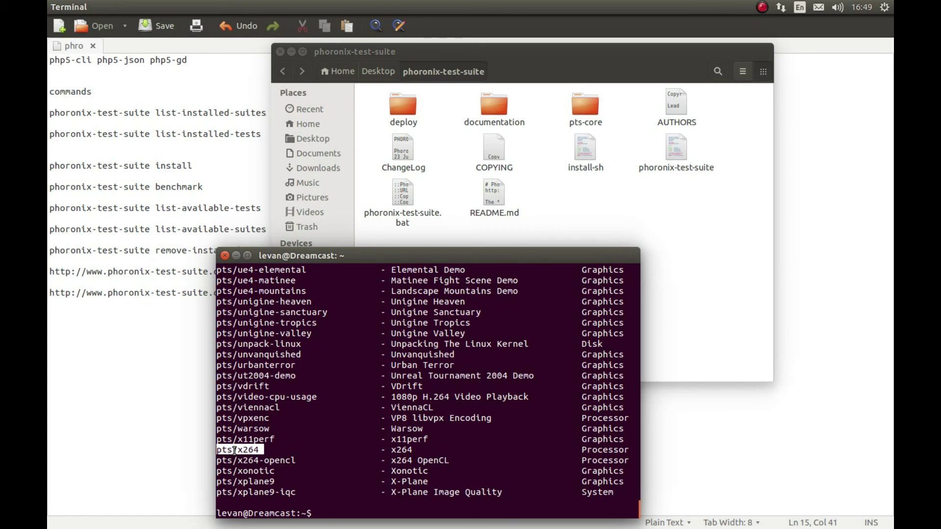
click(672, 177)
drag(676, 154, 370, 441)
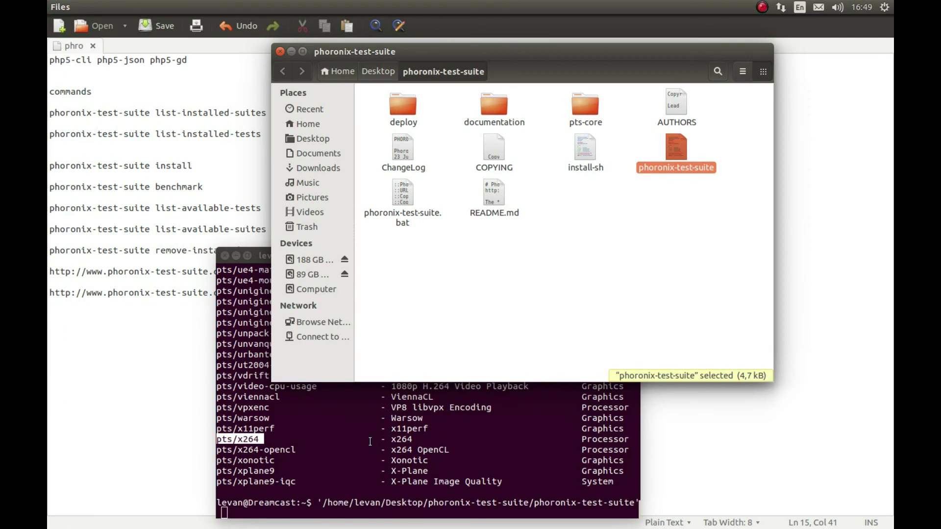
click(369, 441)
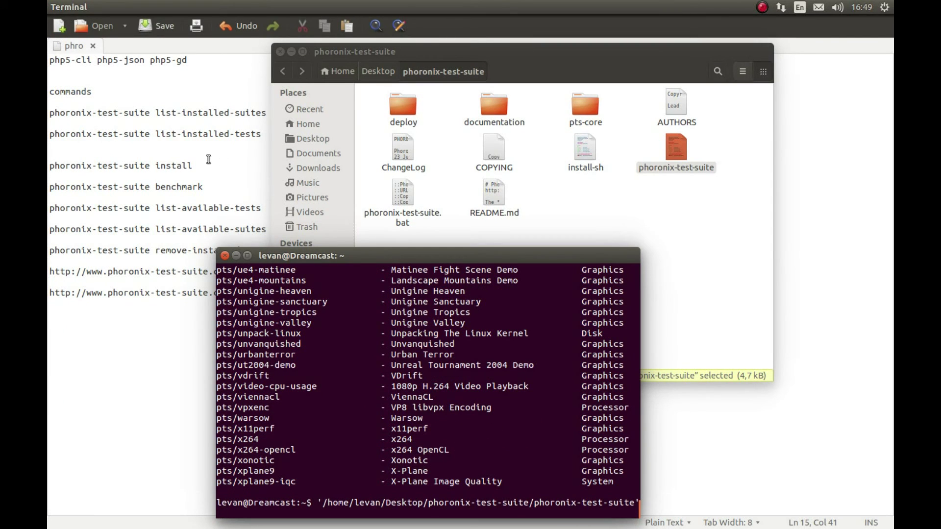
text(install)
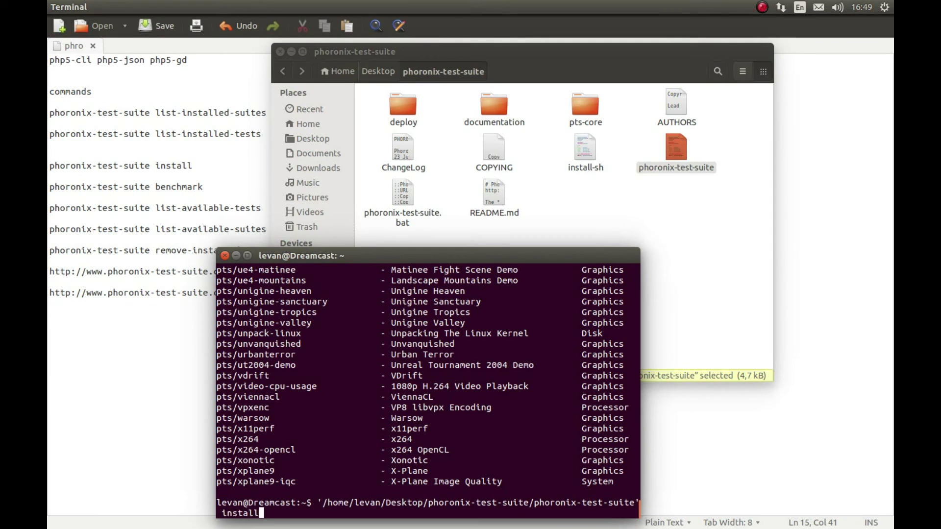
Complete the install command with the test name pts/x264 copied from the Terminal's test list and run it.
drag(260, 439, 216, 439)
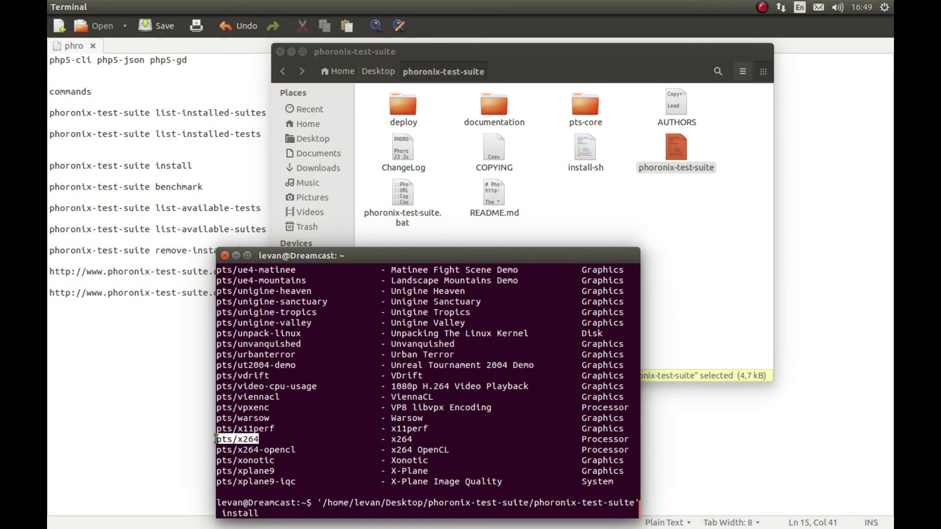
right_click(216, 439)
click(255, 386)
right_click(356, 454)
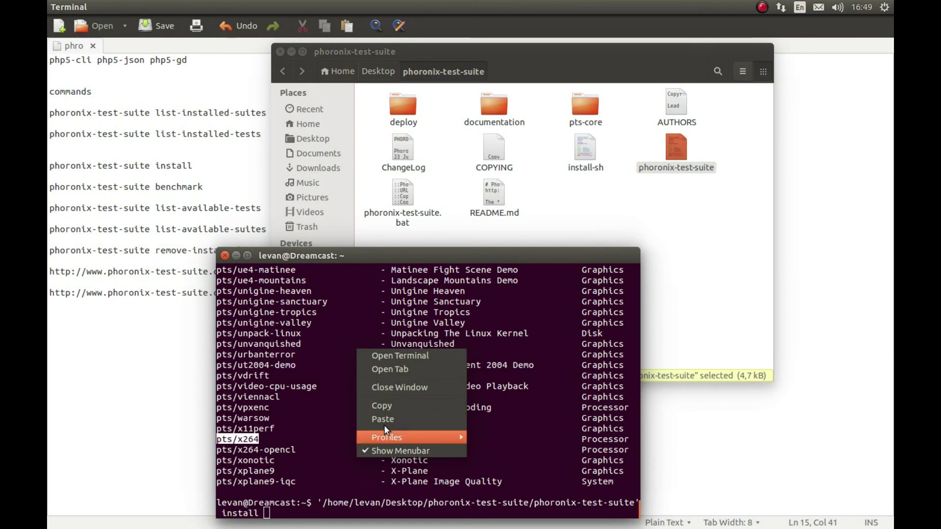
click(386, 418)
key(Return)
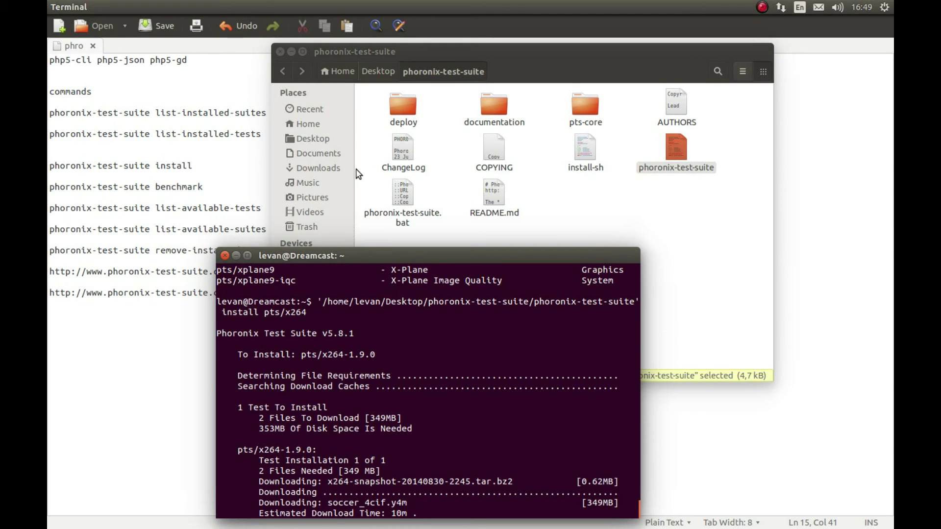
Open the Home folder in a new Files tab, move the window clear of the Terminal's download output, and show that tab.
middle_click(318, 128)
drag(485, 45, 304, 51)
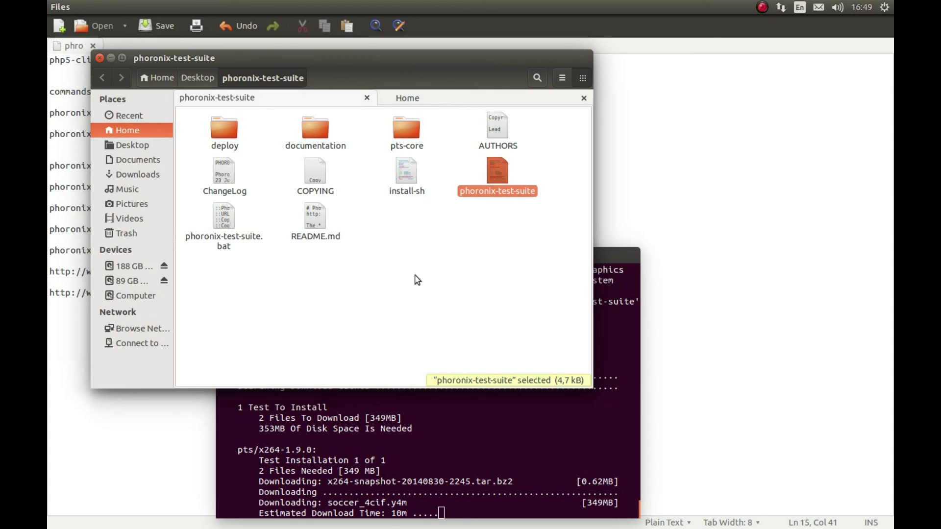
click(438, 100)
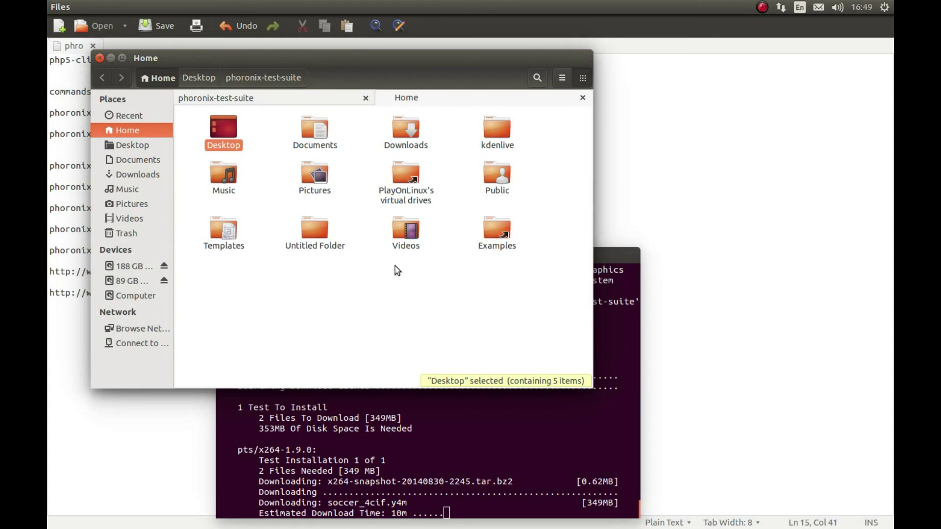
drag(337, 265, 312, 242)
click(451, 321)
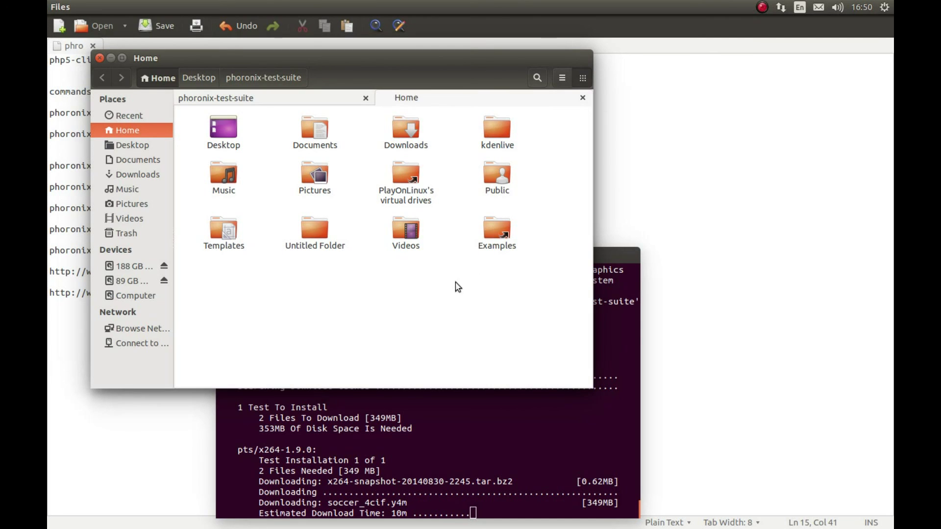
Show hidden files in the Home folder and locate the .phoronix-test-suite folder.
mouse_move(95, 5)
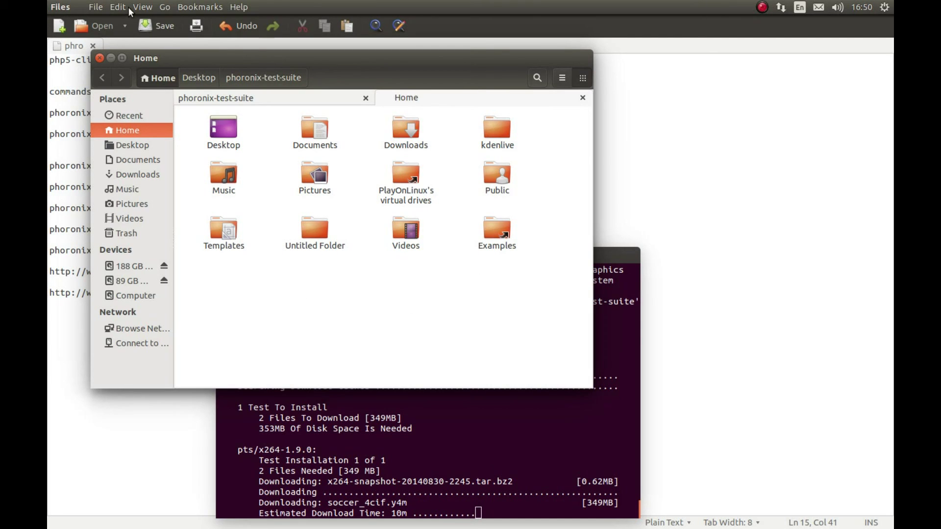
click(165, 7)
mouse_move(142, 8)
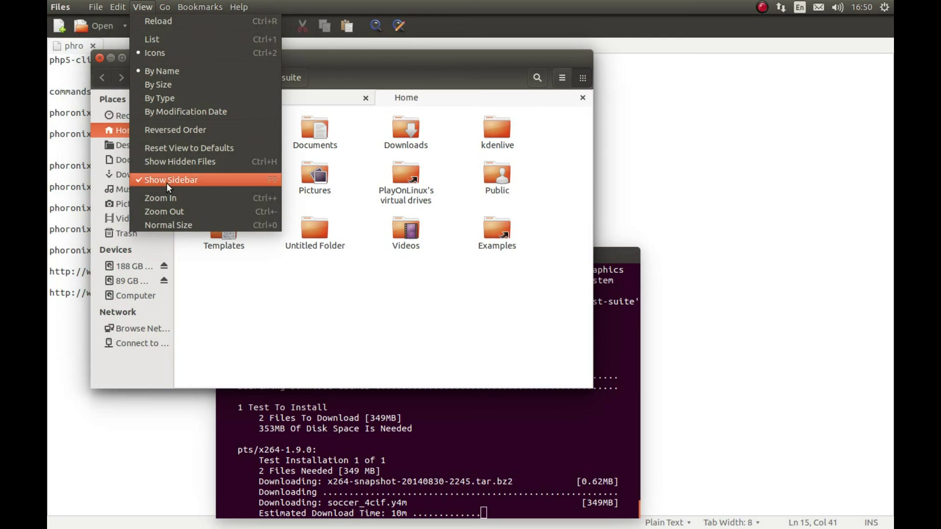
click(177, 164)
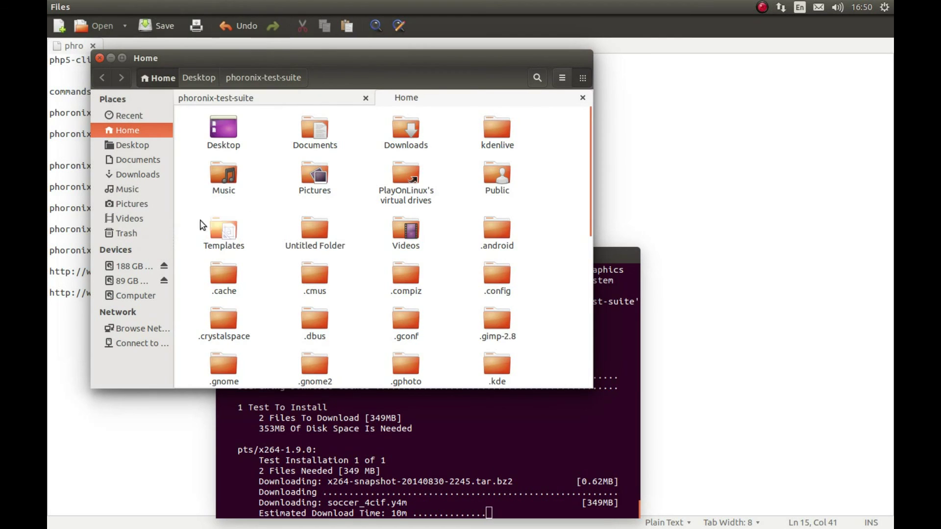
scroll(340, 263, down, 6)
scroll(480, 345, up, 3)
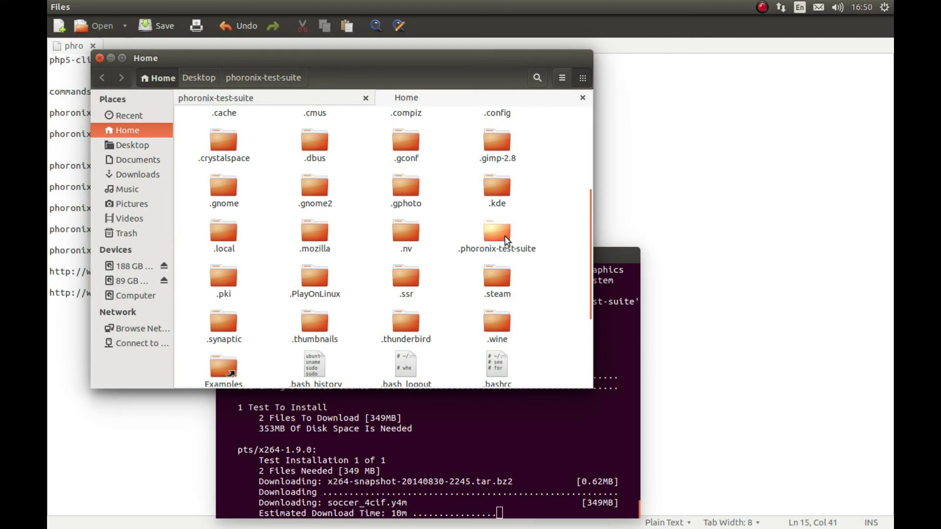
Open the hidden .phoronix-test-suite folder, clear the text editor from view, and reposition the Files window above the Terminal output.
double_click(495, 235)
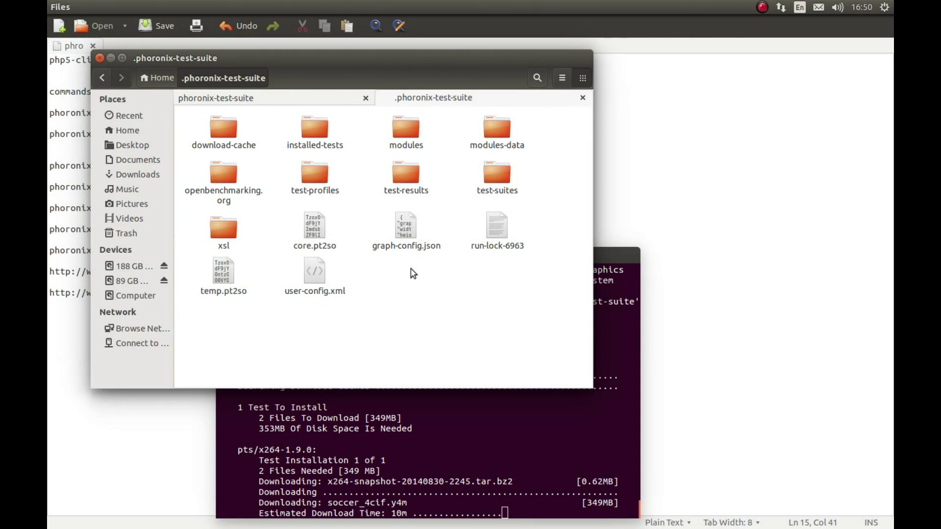
click(74, 8)
click(71, 7)
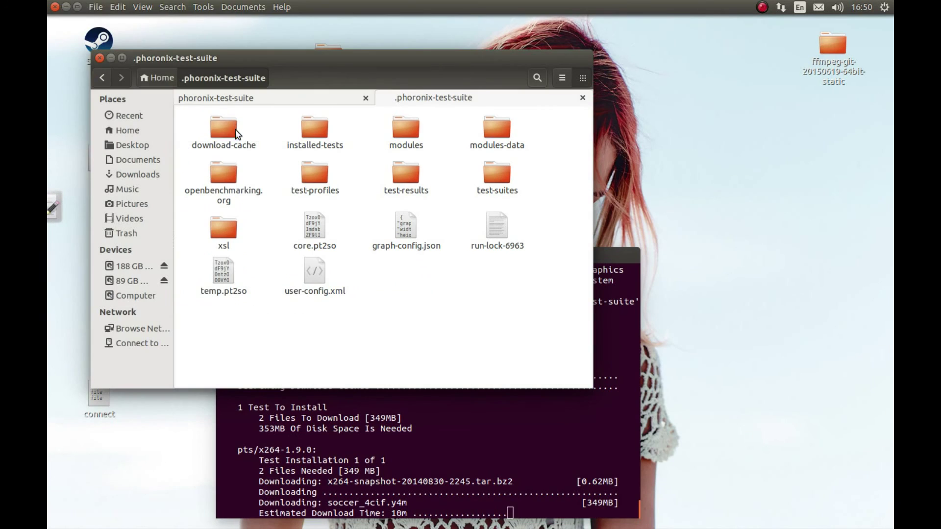
drag(436, 78, 508, 90)
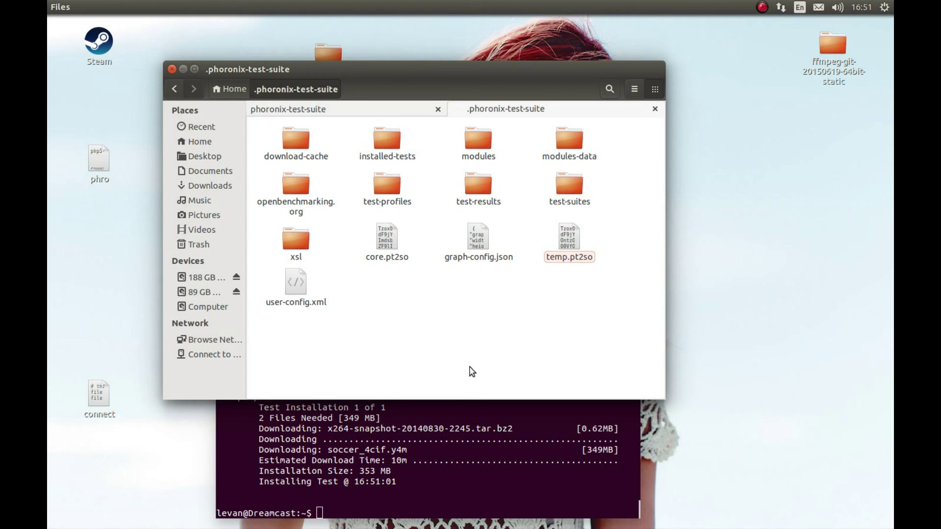
Copy the list-installed-tests argument from the phro notes in gedit and return to the Terminal.
click(409, 442)
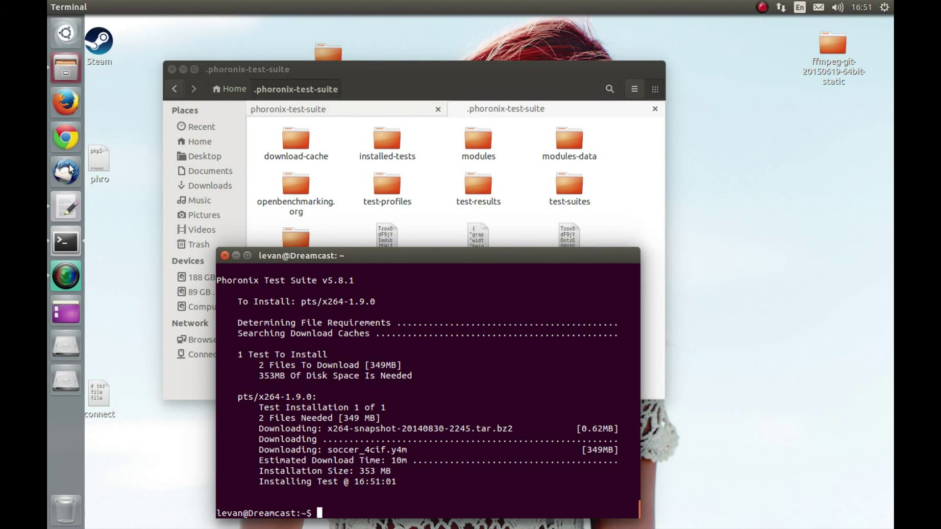
click(69, 214)
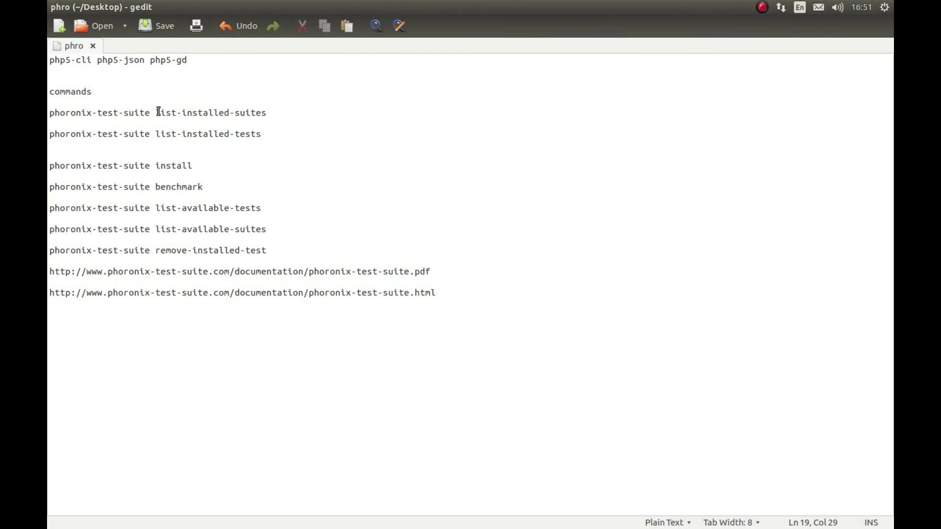
click(156, 112)
drag(156, 133, 262, 134)
right_click(242, 133)
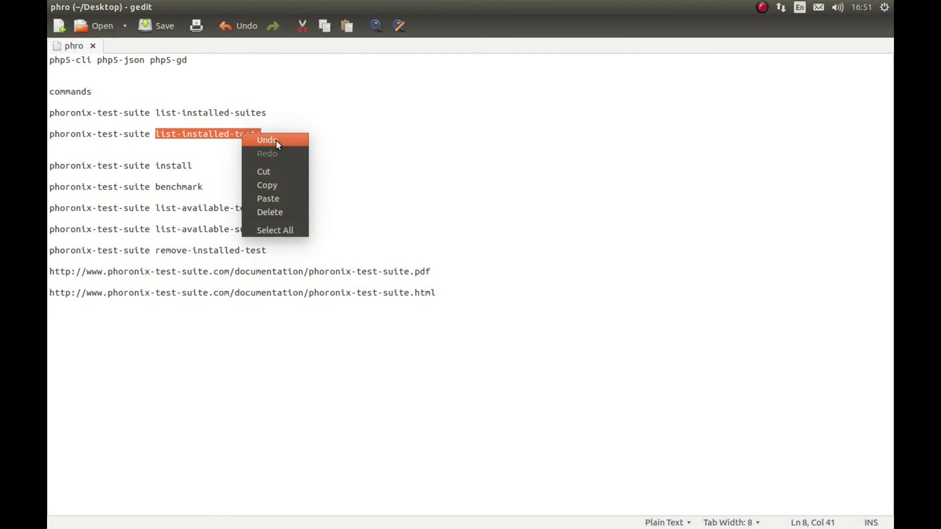
click(240, 173)
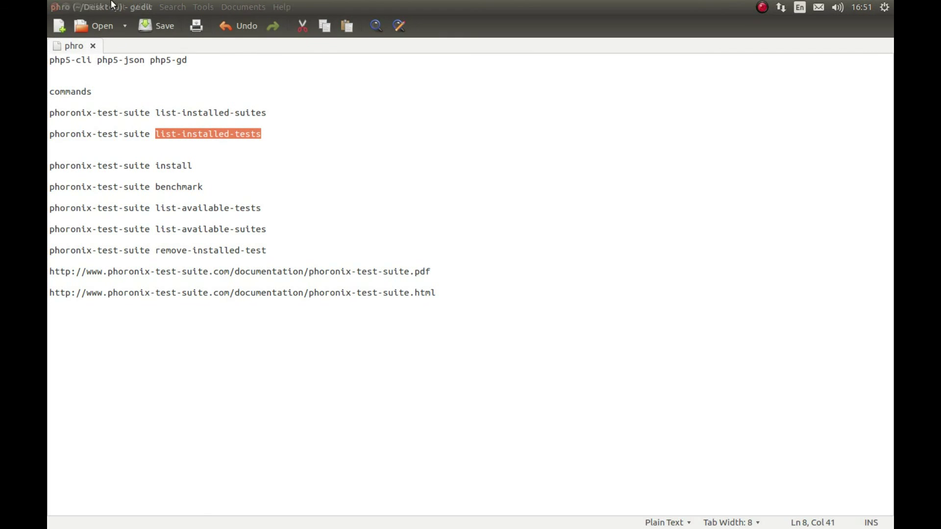
click(71, 6)
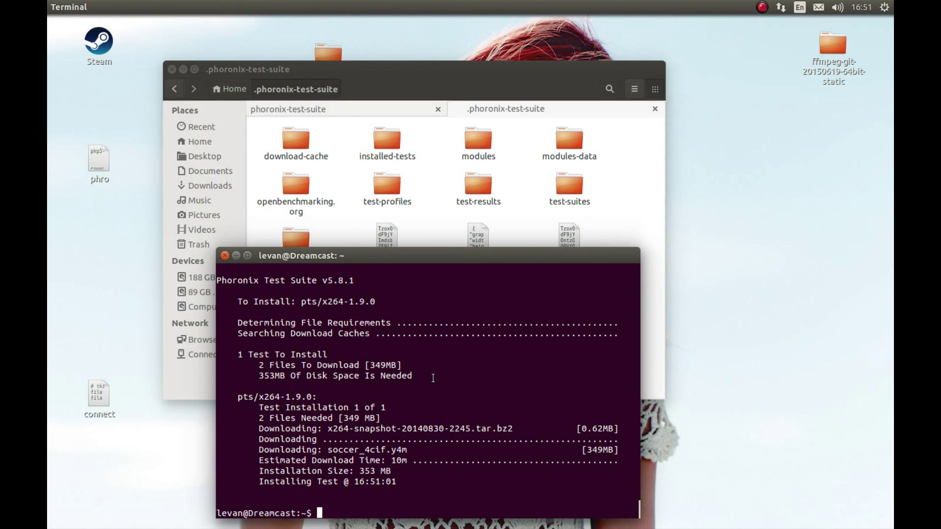
Insert the phoronix-test-suite script path from its folder at the Terminal prompt, add list-installed-tests, and run the command.
click(619, 227)
click(424, 107)
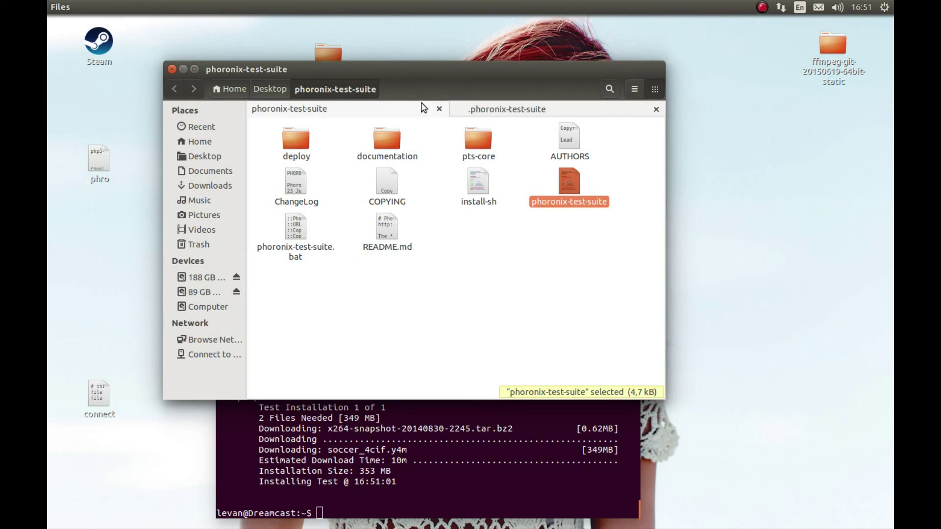
drag(420, 72, 603, 4)
drag(757, 6, 815, 98)
drag(817, 232, 304, 382)
right_click(304, 382)
click(333, 447)
key(Return)
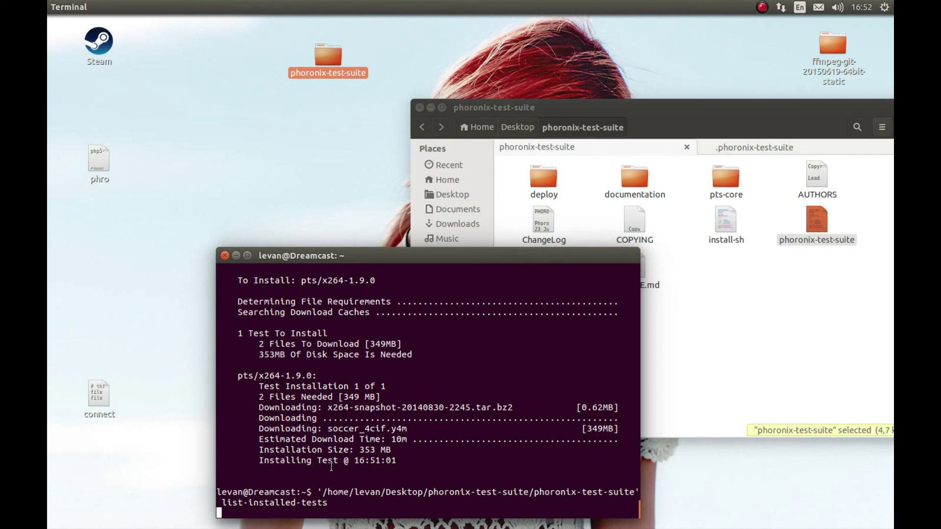
scroll(331, 463, up, 10)
scroll(334, 447, down, 5)
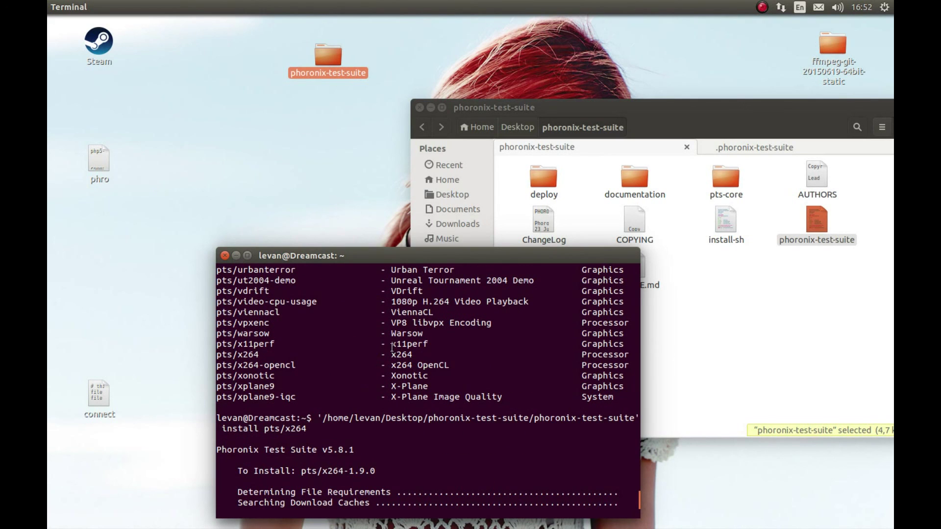
scroll(230, 355, down, 5)
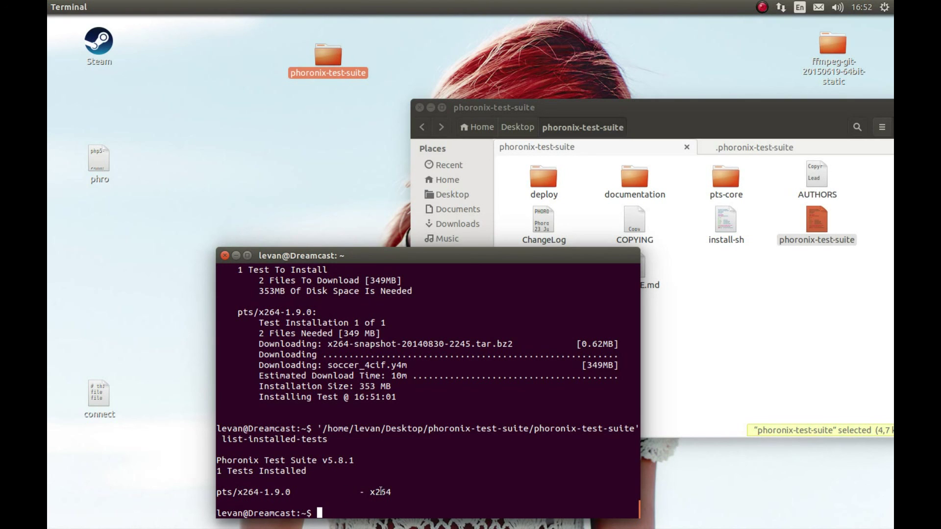
Copy the test name x264 from the installed-tests output and insert the phoronix-test-suite script path at the new Terminal prompt.
scroll(380, 485, up, 5)
scroll(289, 427, up, 4)
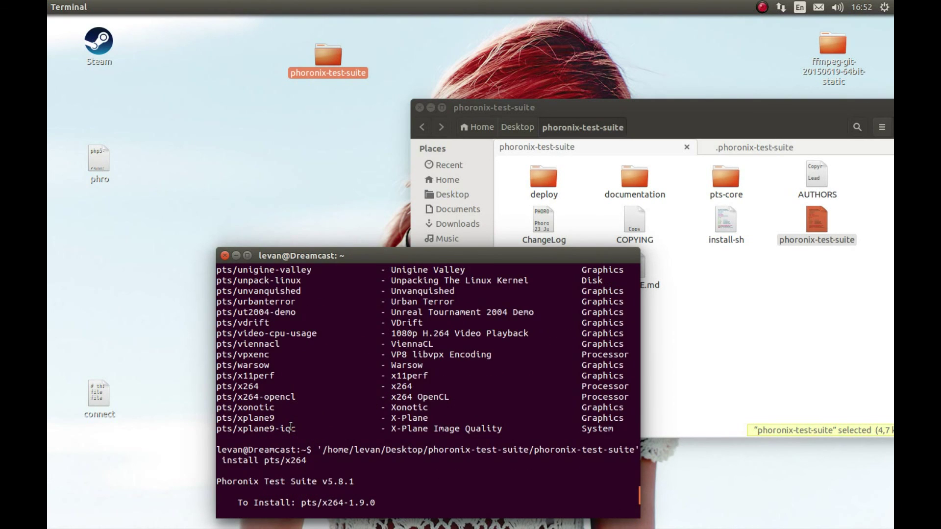
scroll(353, 490, down, 9)
double_click(371, 491)
right_click(388, 489)
click(417, 436)
click(754, 321)
drag(816, 223, 378, 443)
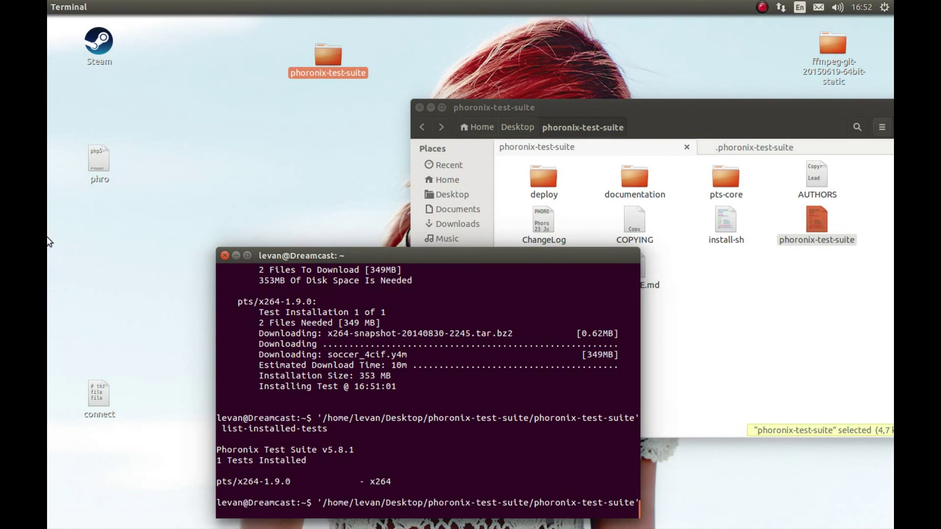
Copy the benchmark argument from the phro notes in gedit and add it after the script path in the Terminal.
mouse_move(49, 240)
click(65, 207)
drag(156, 186, 204, 187)
right_click(204, 187)
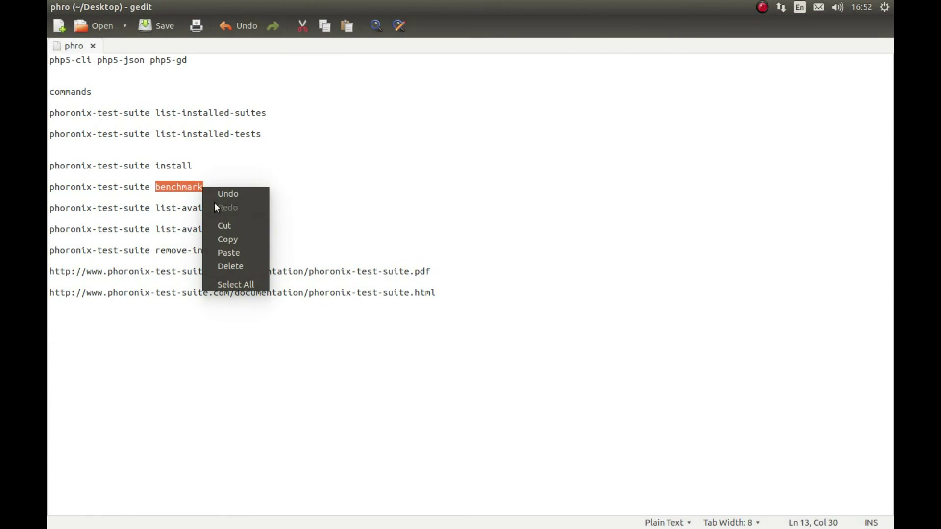
click(225, 237)
click(68, 5)
right_click(355, 420)
click(377, 489)
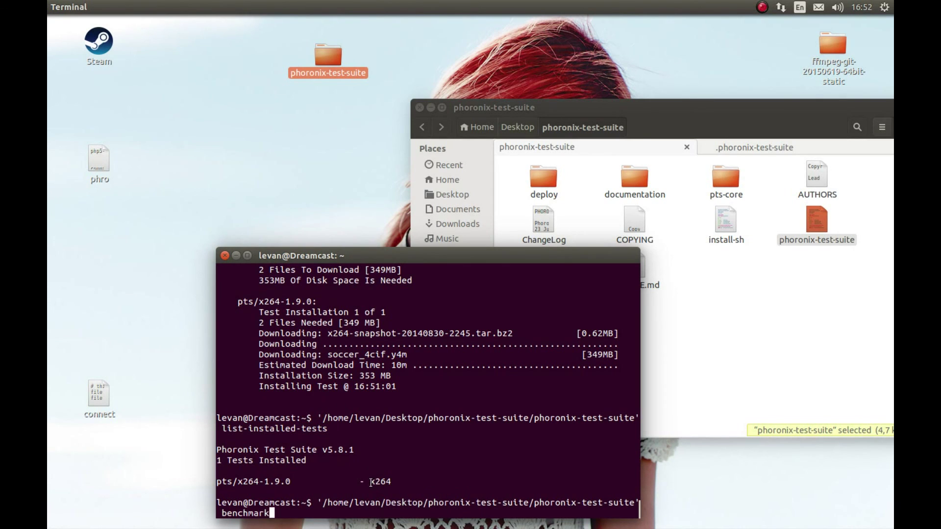
Complete the benchmark command with the test name x264 copied from the installed-tests output and run it.
drag(370, 481, 390, 481)
right_click(387, 482)
click(409, 425)
right_click(300, 476)
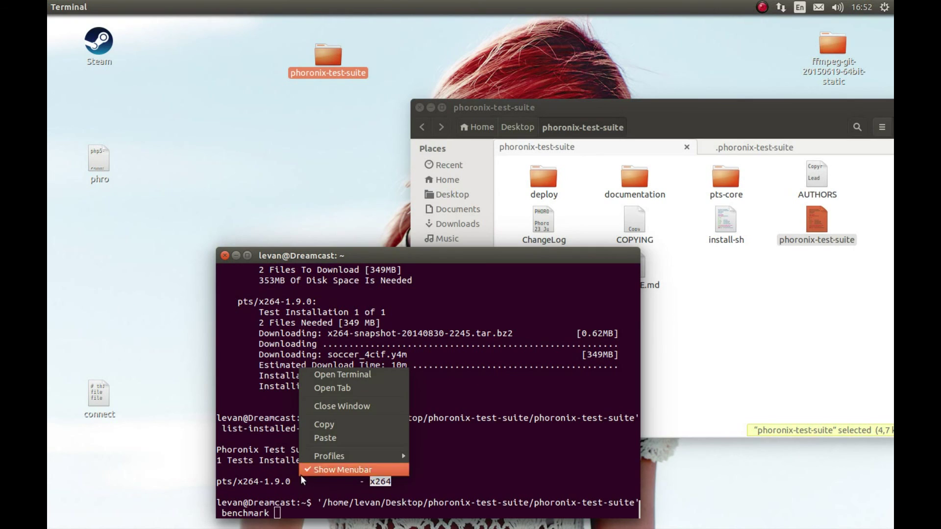
click(334, 437)
key(Return)
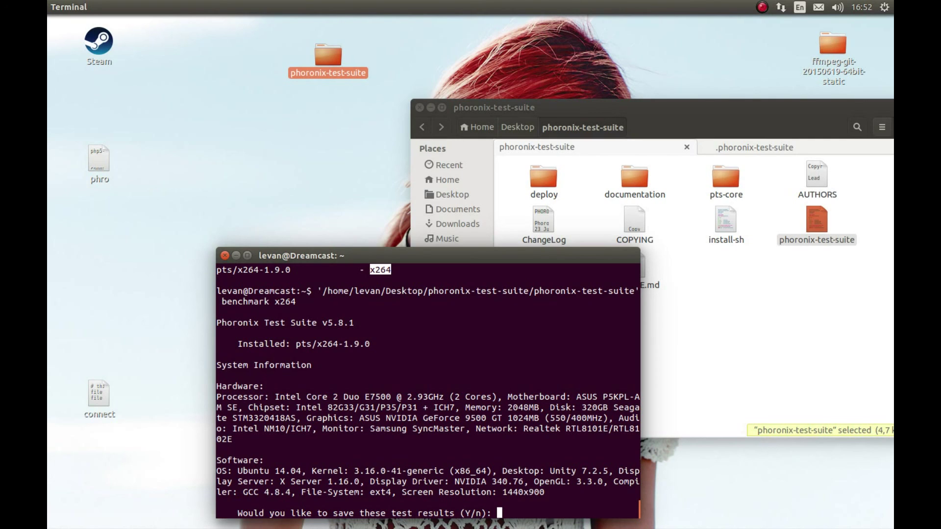
Choose to save the test results under the tester's name, leaving the run name blank and the description unchanged, to start the benchmark.
text(y)
key(Return)
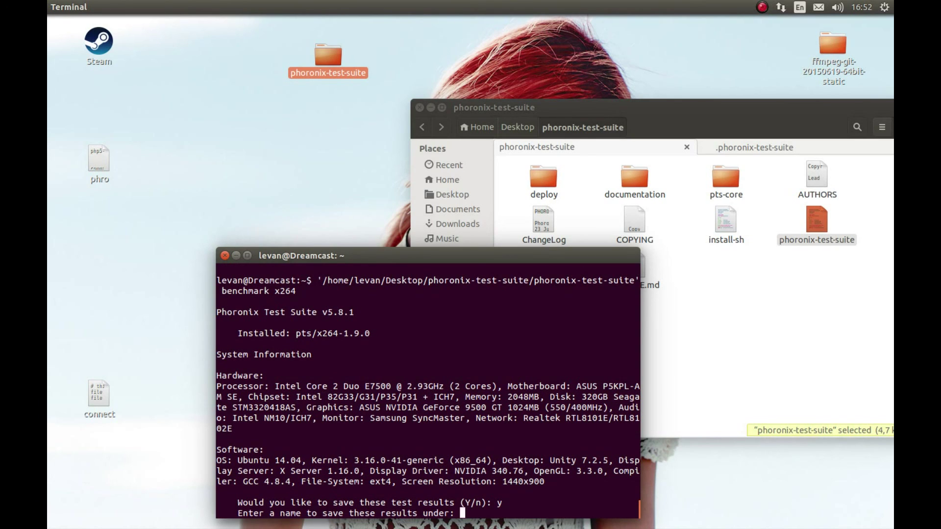
text(Levan)
key(Return)
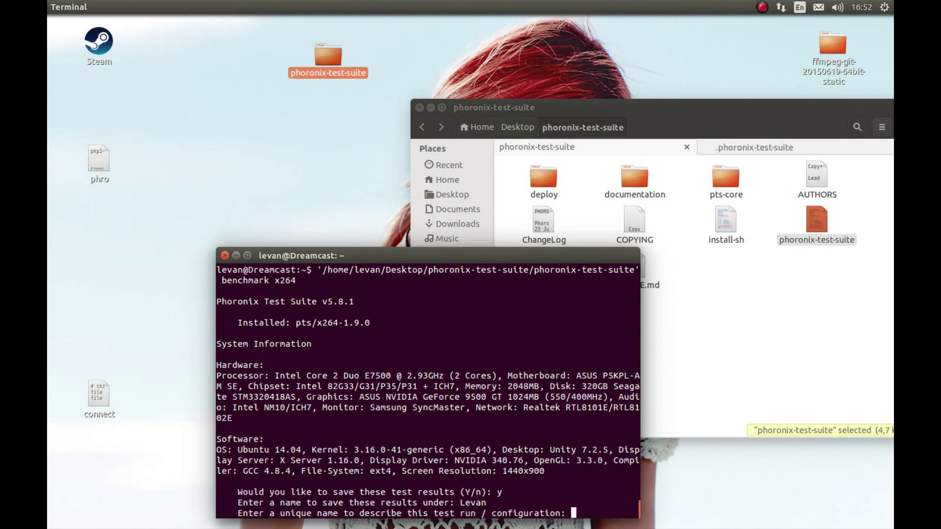
key(Return)
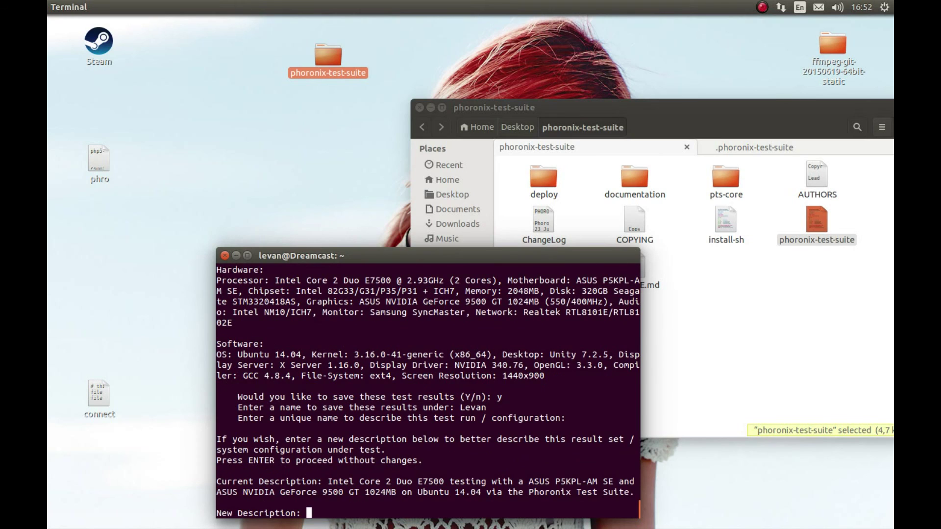
key(Return)
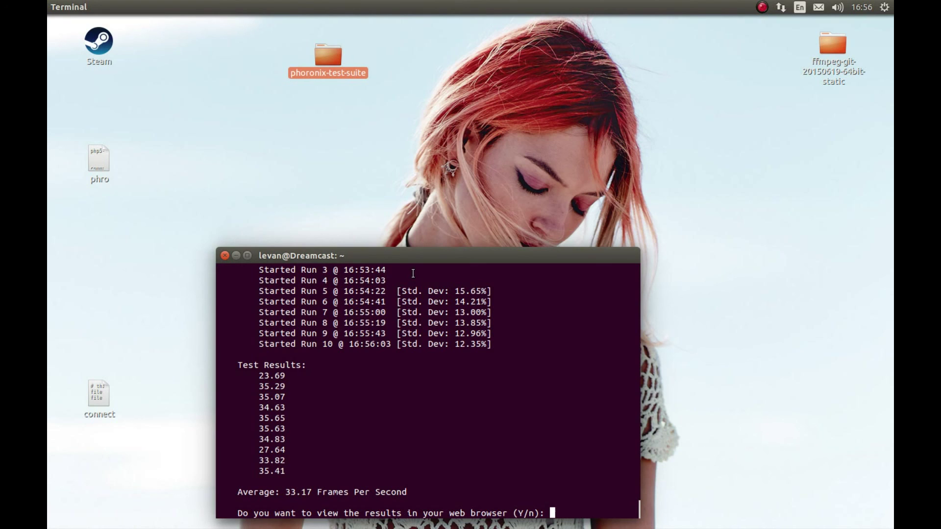
Review the benchmark results in the web browser, then decline uploading them to OpenBenchmarking.org.
text(y)
key(Return)
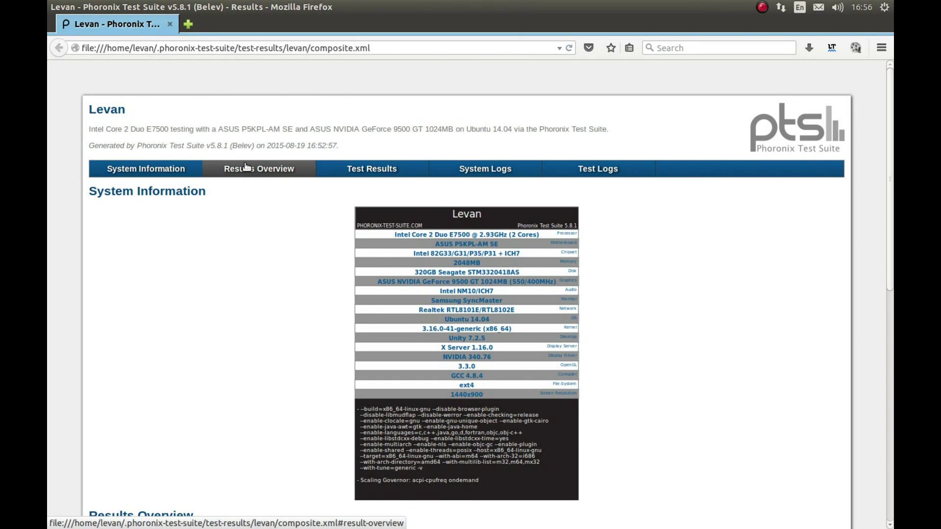
mouse_move(56, 6)
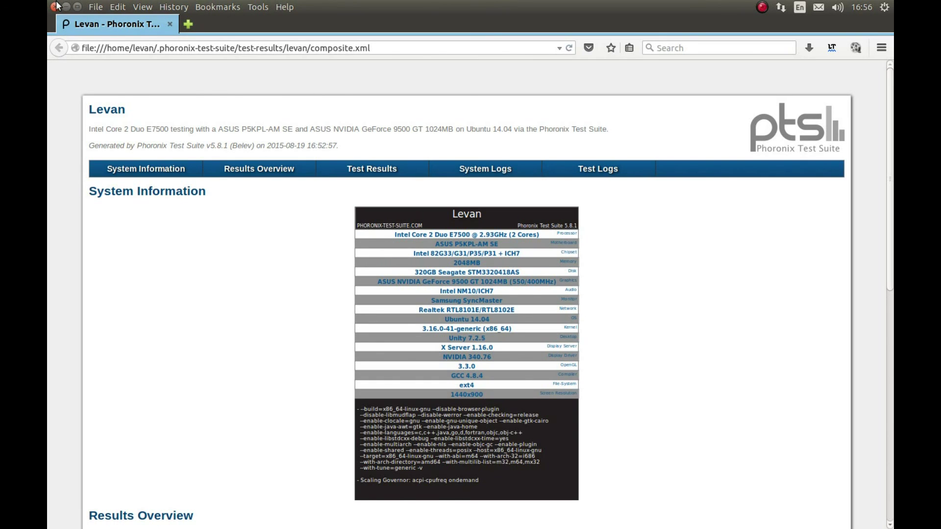
click(55, 6)
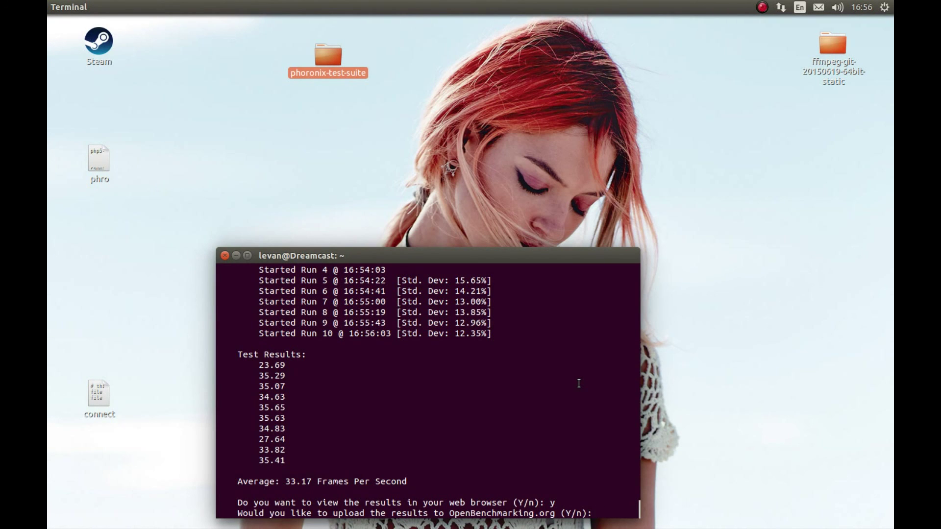
text(n)
key(Return)
In Files, open the saved run's folder inside test-results, within the Home folder's hidden .phoronix-test-suite folder.
mouse_move(49, 216)
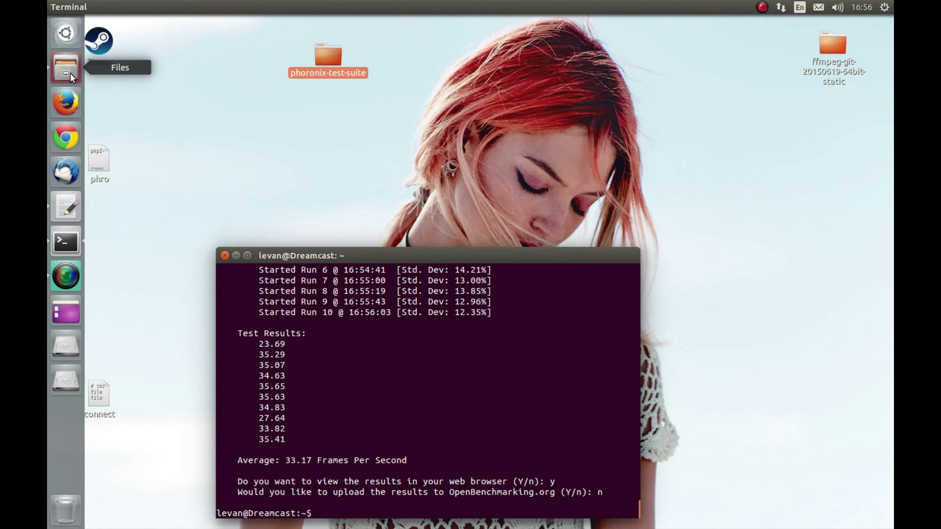
click(70, 73)
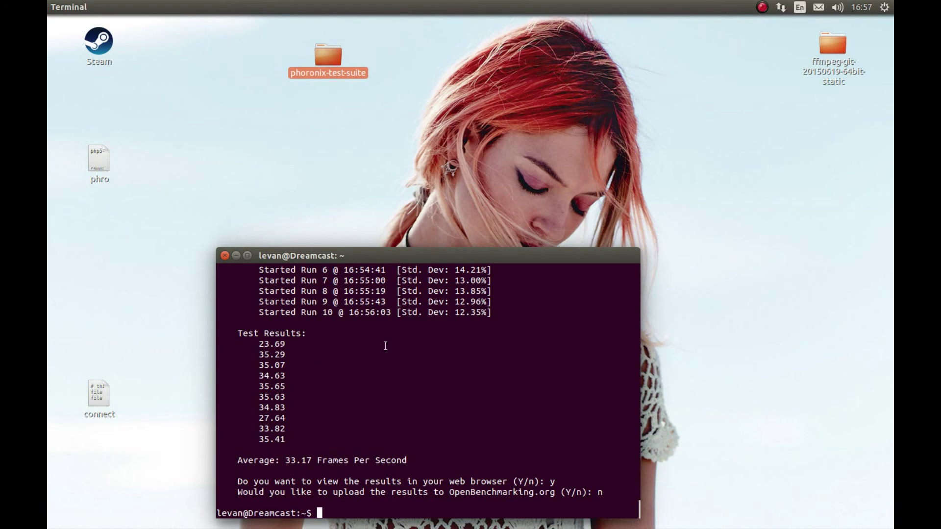
mouse_move(47, 224)
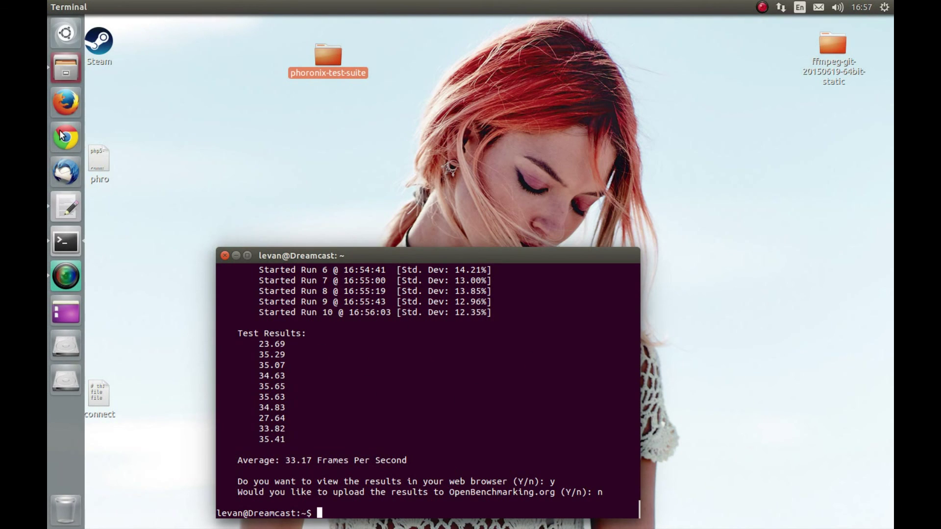
click(66, 68)
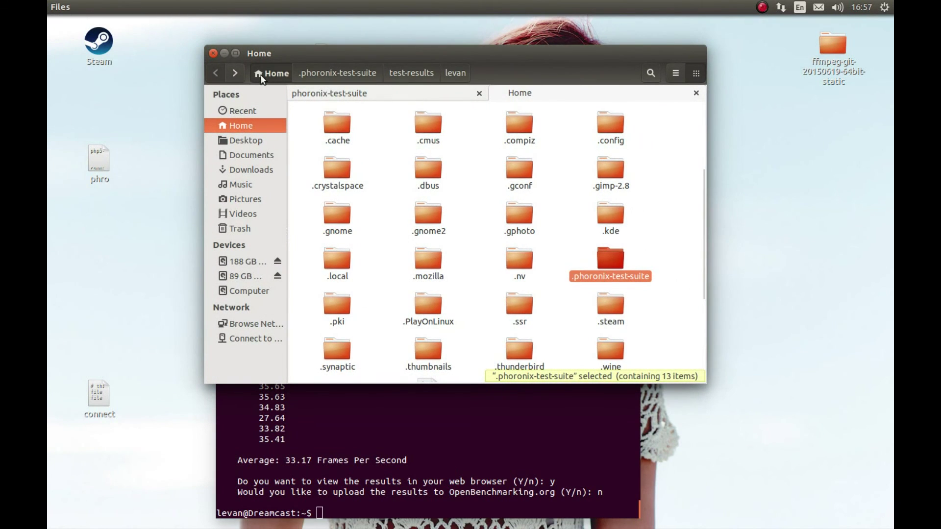
click(261, 78)
scroll(550, 284, down, 3)
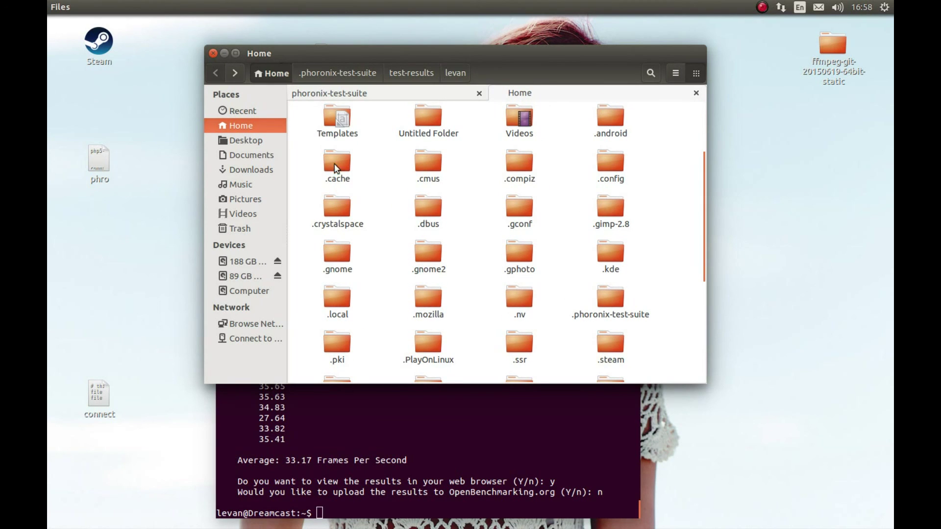
click(601, 301)
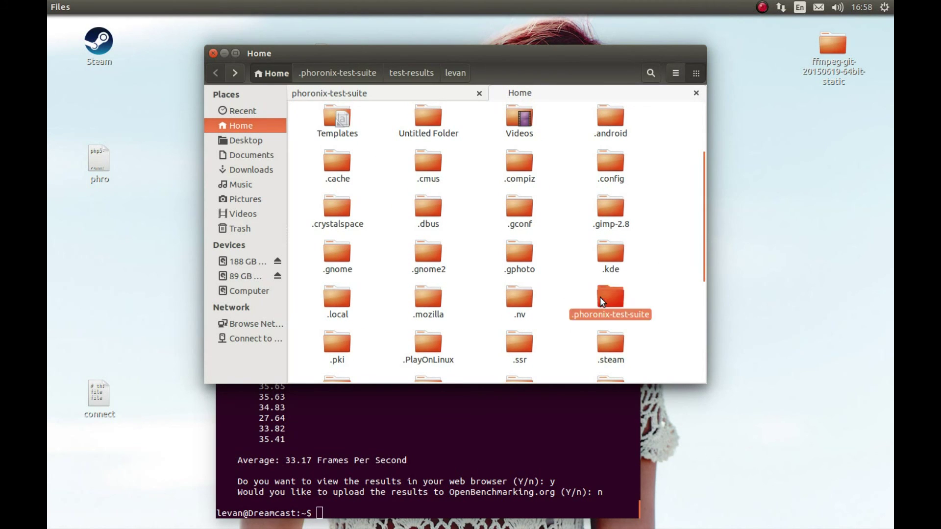
double_click(600, 299)
double_click(534, 192)
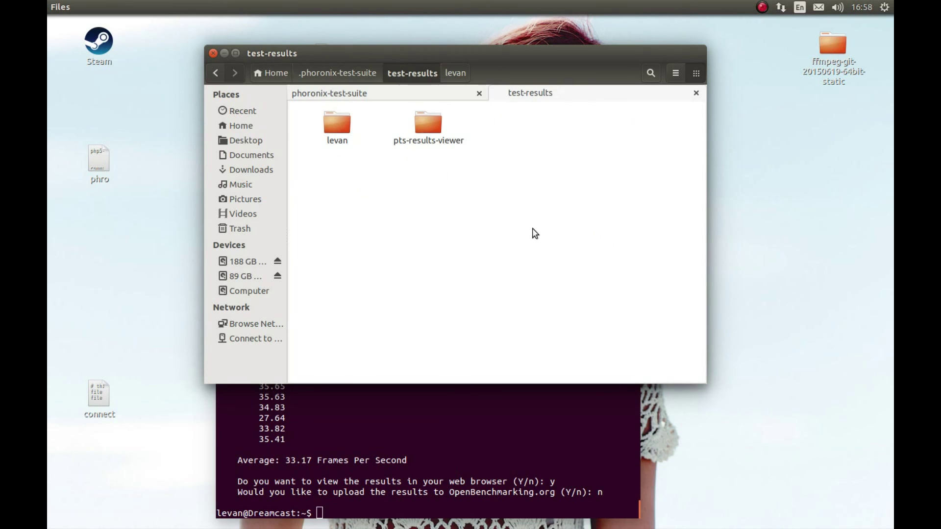
double_click(342, 120)
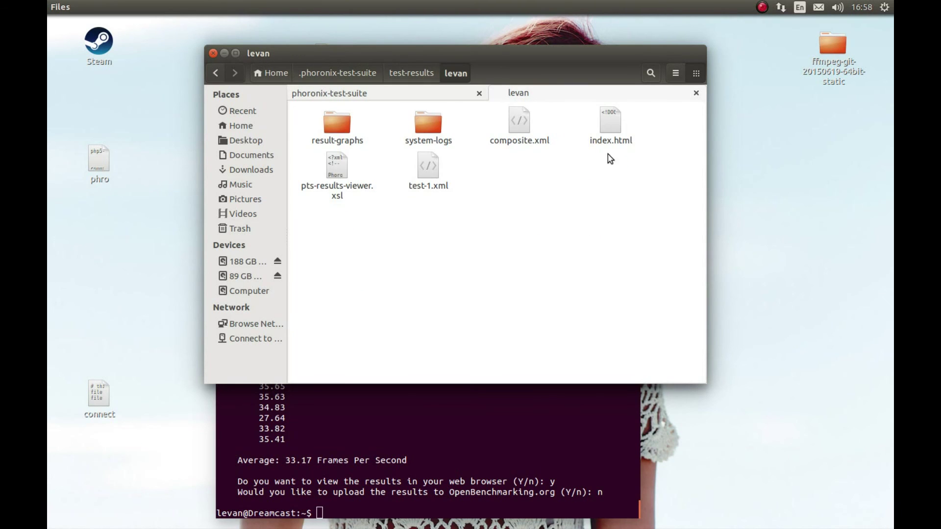
Point out the index.html report in the saved run's folder and return to the Terminal.
click(611, 147)
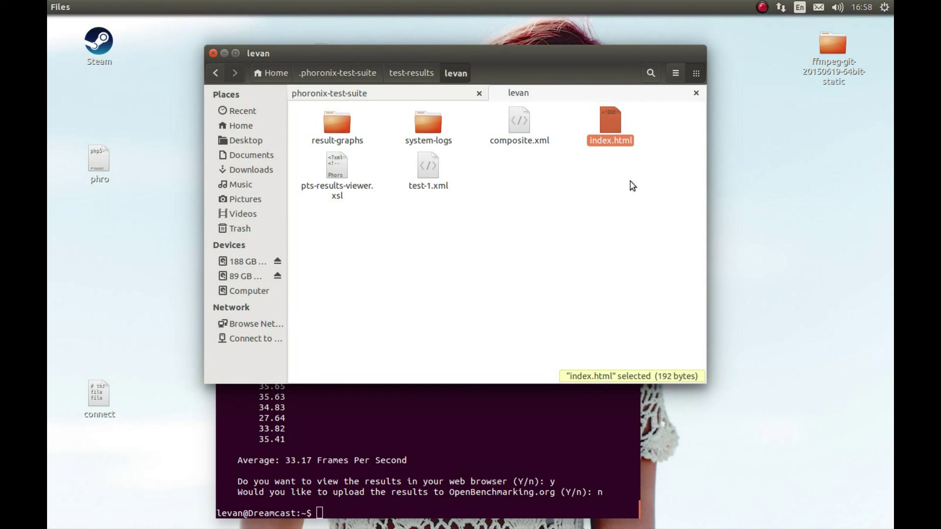
click(595, 177)
click(368, 462)
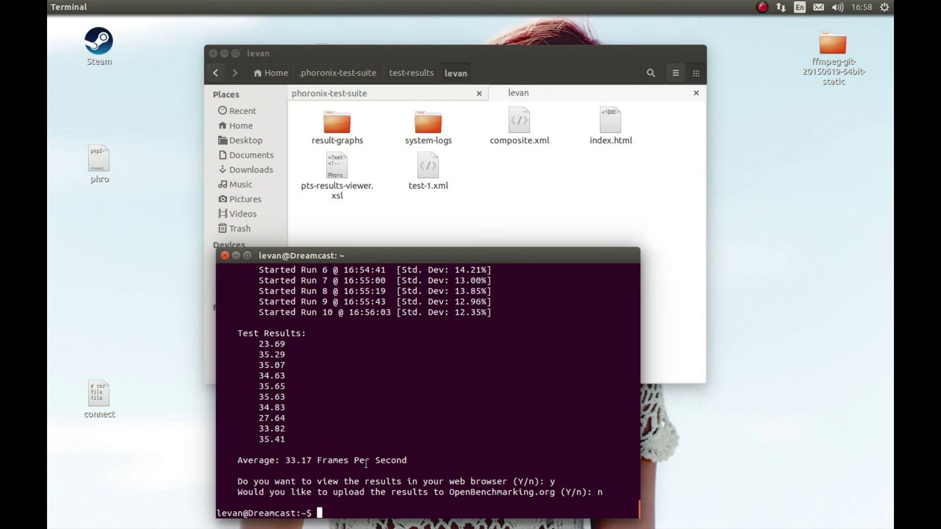
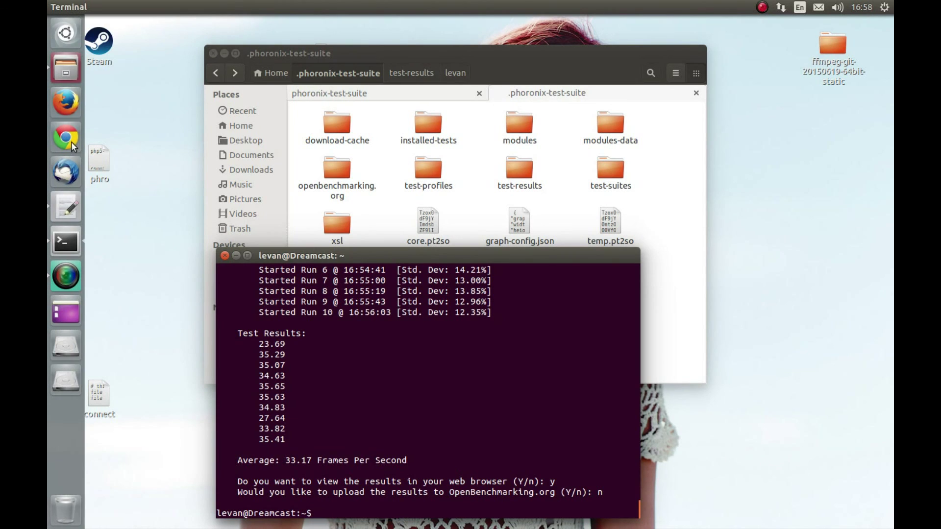
Insert the path of the phoronix-test-suite script from the Desktop's phoronix-test-suite folder at the Terminal prompt.
click(66, 68)
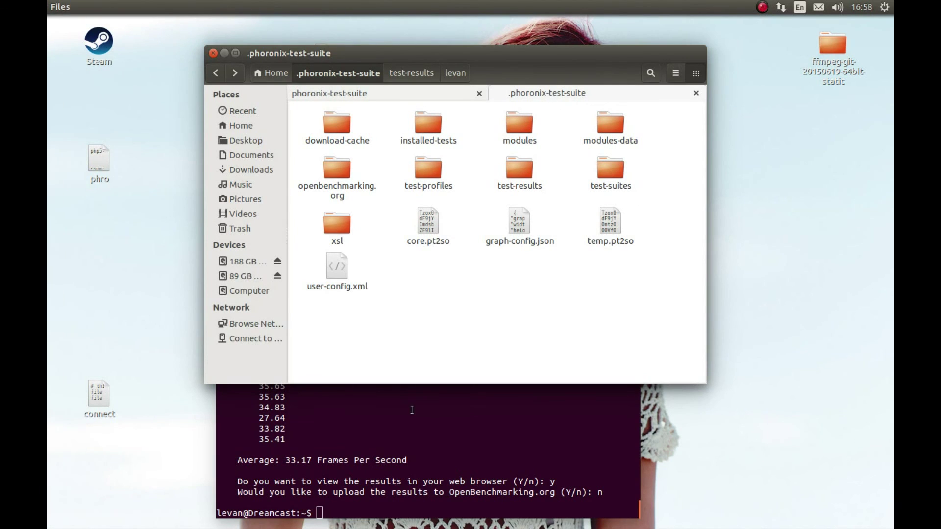
click(413, 409)
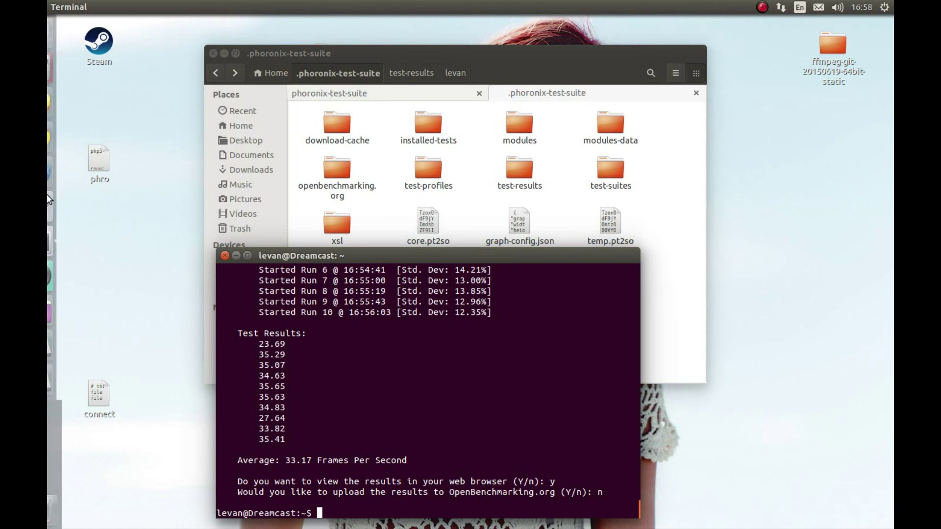
click(402, 92)
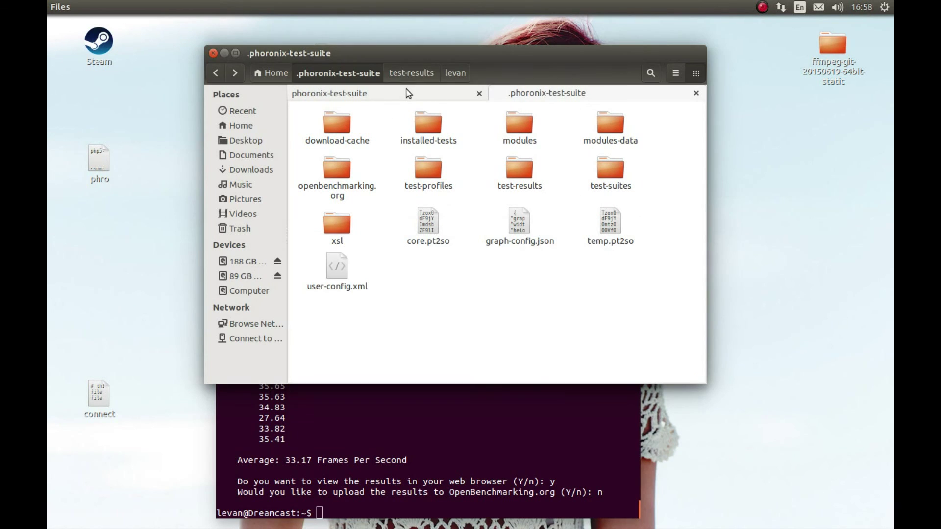
drag(610, 169, 444, 450)
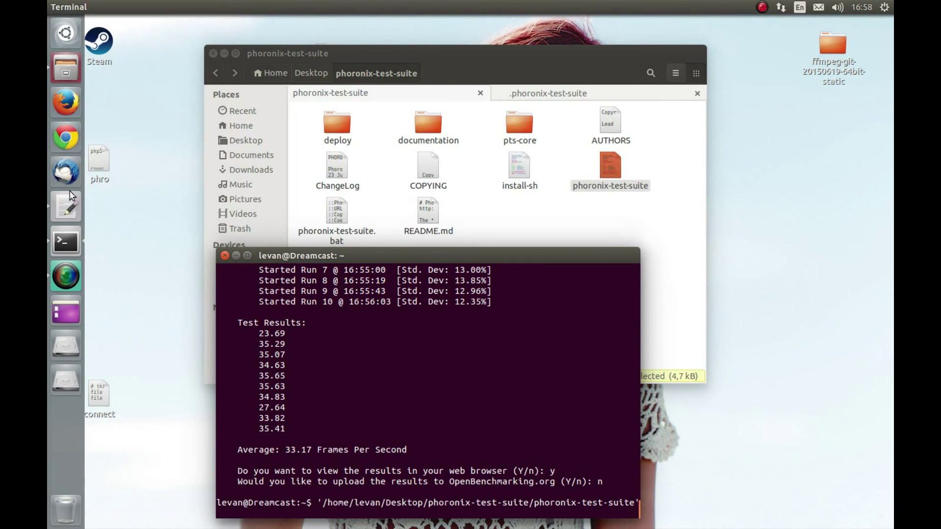
Append remove-installed-test, copied from the phro notes, and the test name x264 to the script path, and run the command.
click(66, 206)
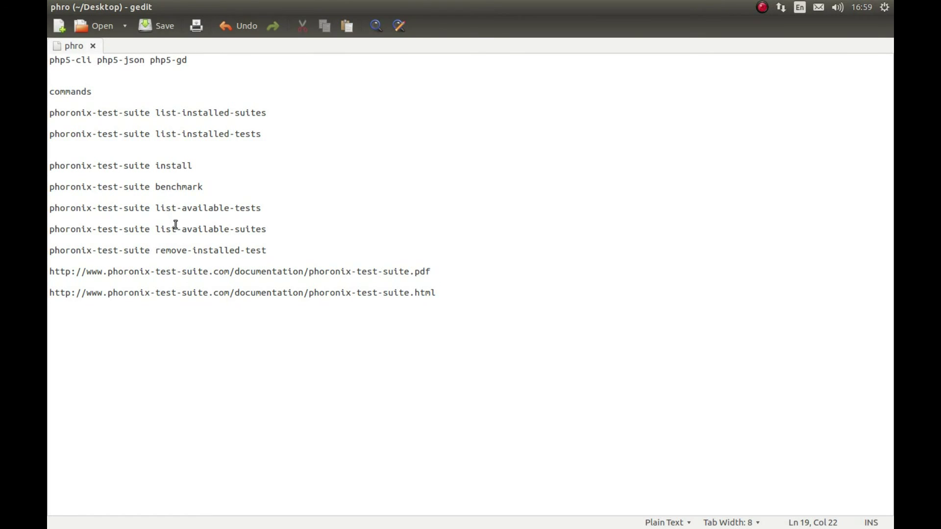
drag(160, 250, 266, 250)
right_click(242, 251)
click(268, 301)
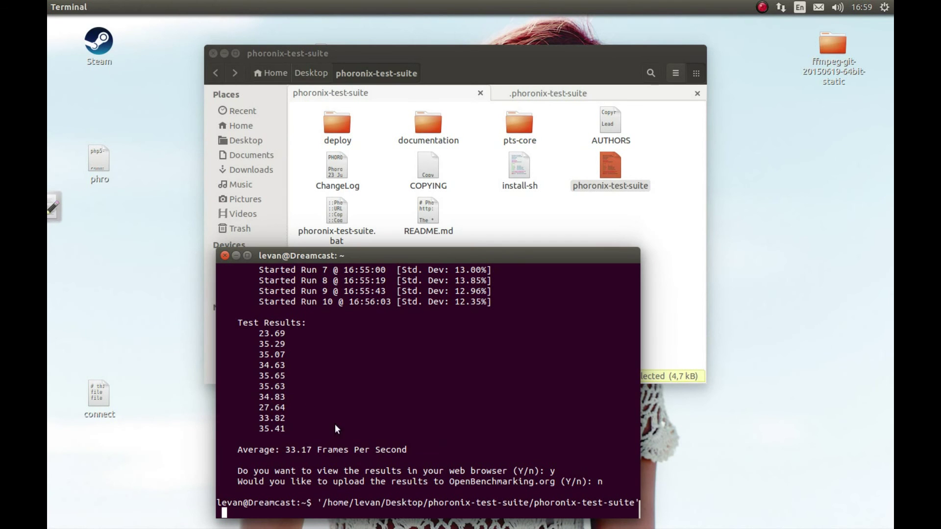
right_click(335, 424)
click(364, 387)
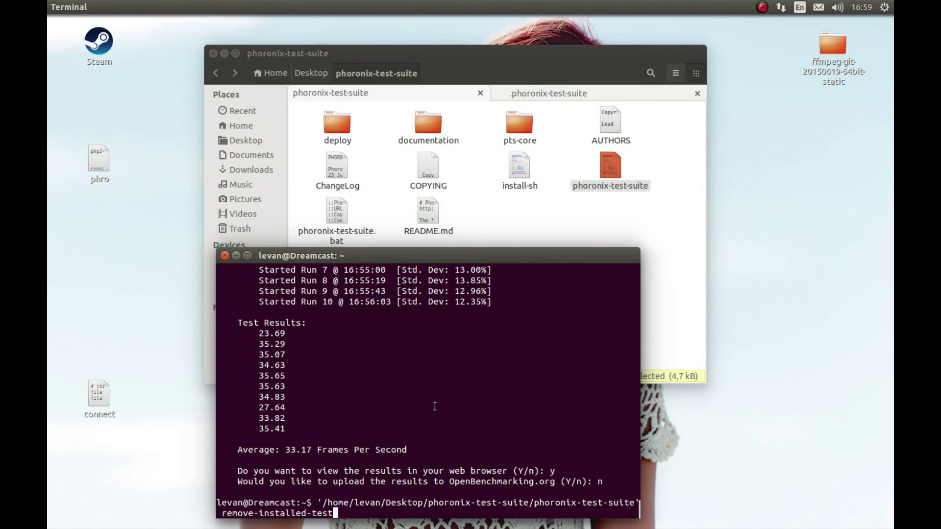
text(x264)
key(Return)
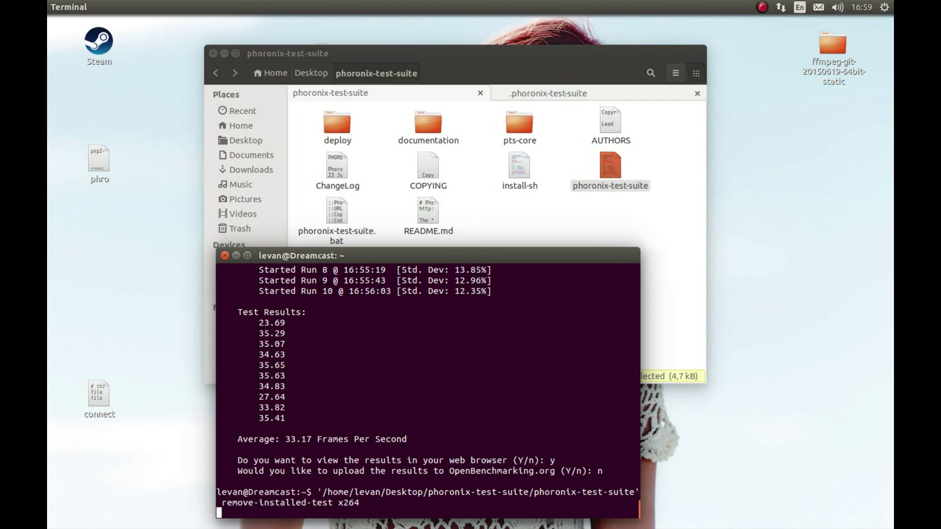
In Files, locate the hidden .phoronix-test-suite folder within Home and look through its contents.
click(688, 216)
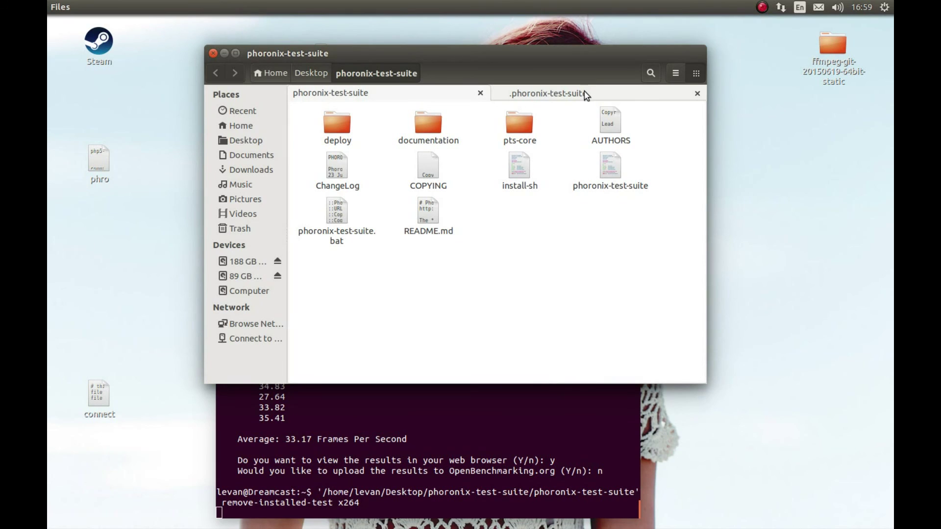
click(586, 95)
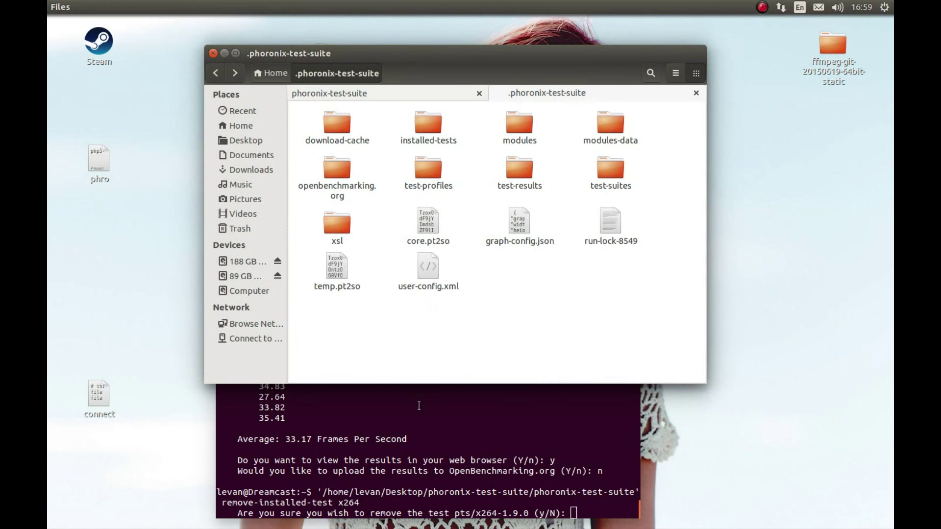
click(474, 451)
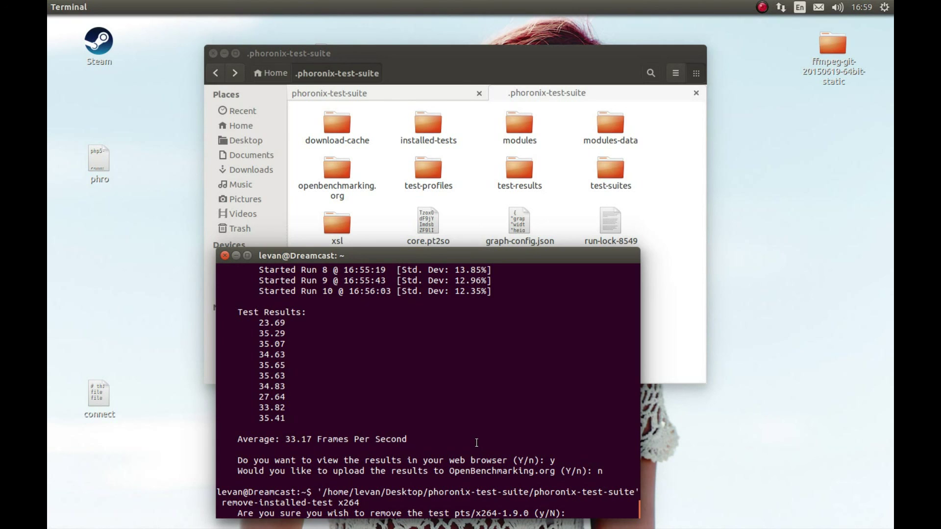
click(669, 254)
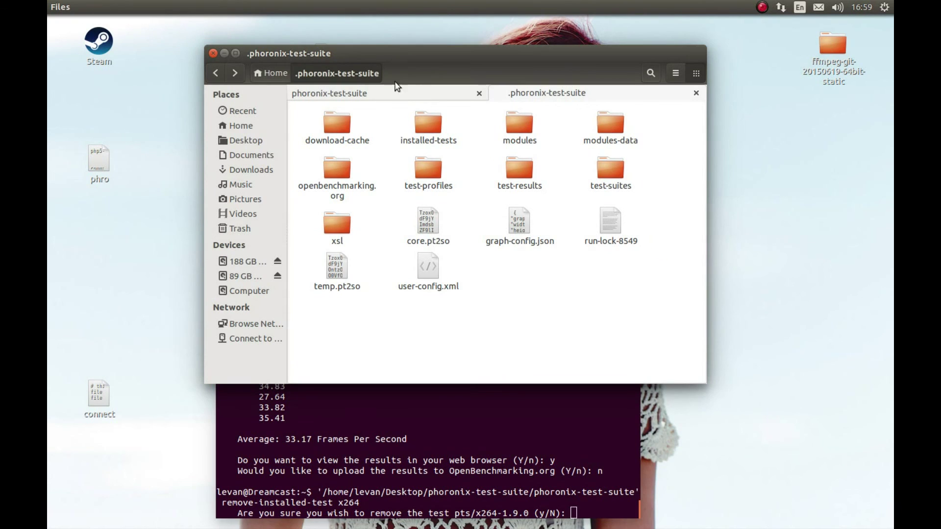
click(277, 72)
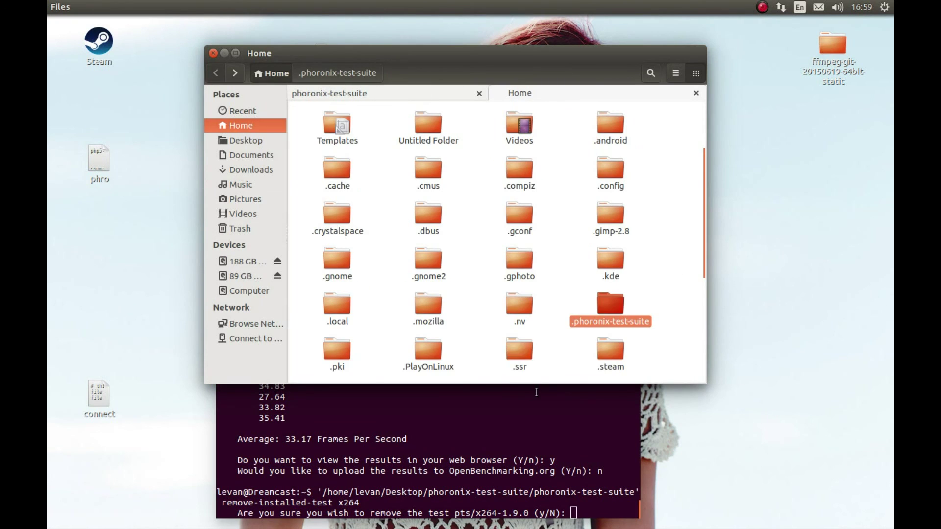
double_click(612, 304)
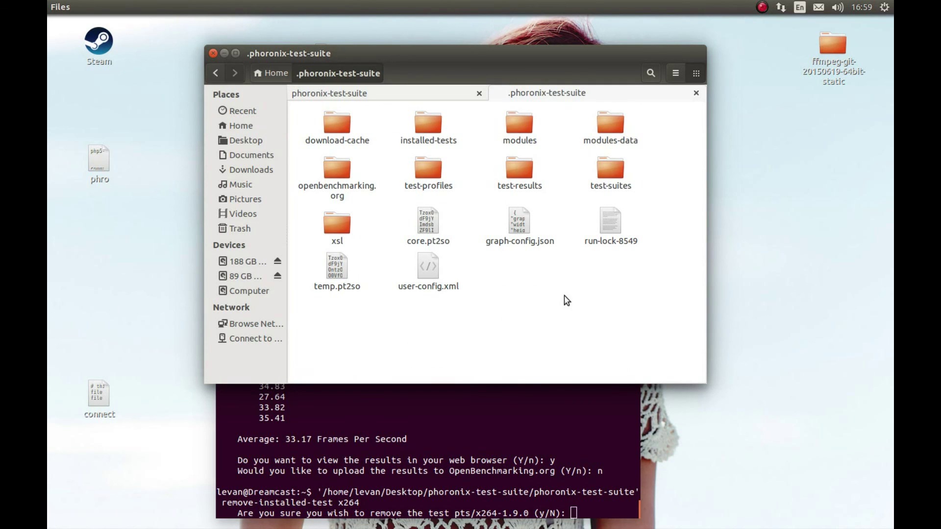
Answer n in the Terminal to decline removing the x264 test.
click(471, 461)
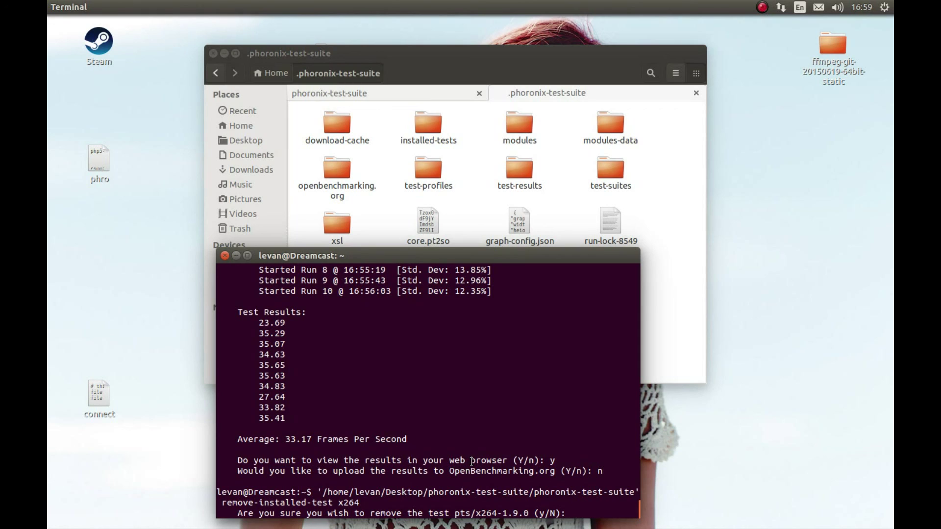
text(n)
key(Return)
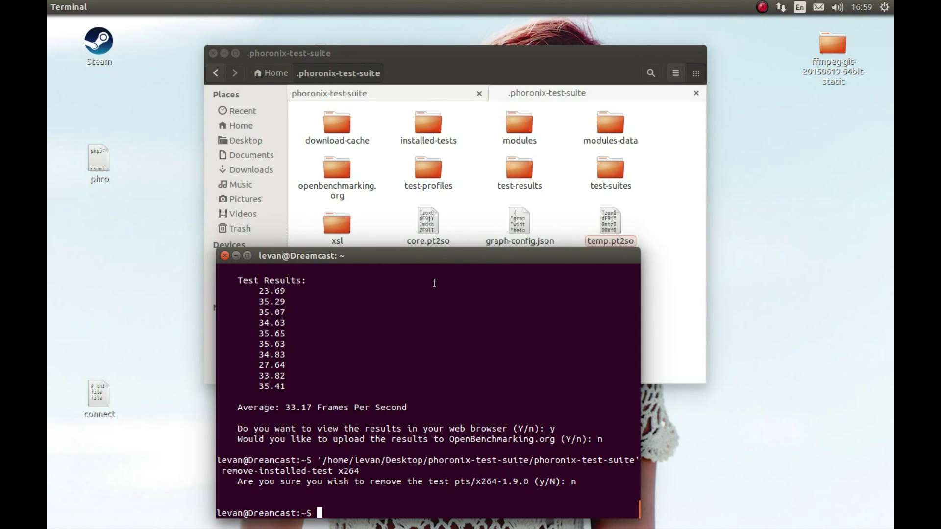
Permanently delete the hidden .phoronix-test-suite folder from Home and return to the Terminal.
click(274, 73)
click(605, 327)
key(shift+Delete)
key(Return)
click(530, 391)
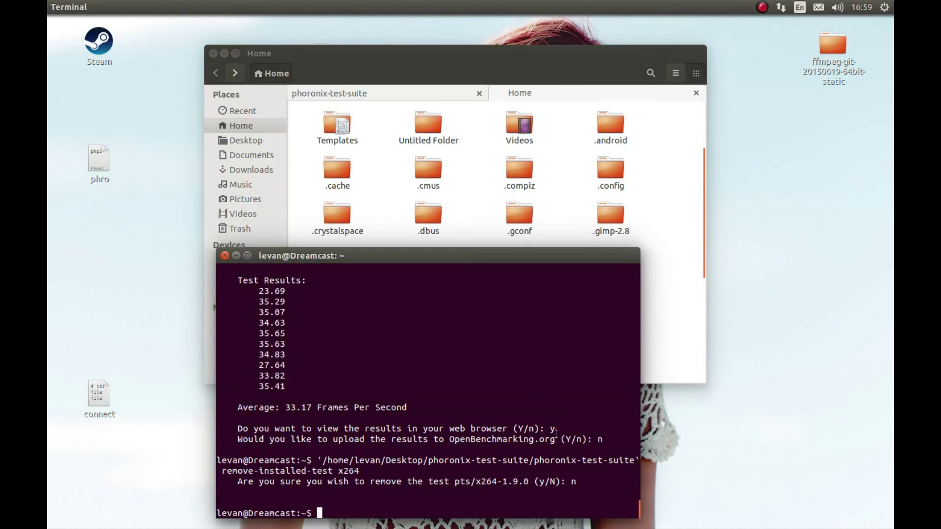
Close the Files window, reopen the Desktop's phoronix-test-suite folder, and run its install-sh script in the Terminal.
drag(439, 60, 597, 56)
click(372, 49)
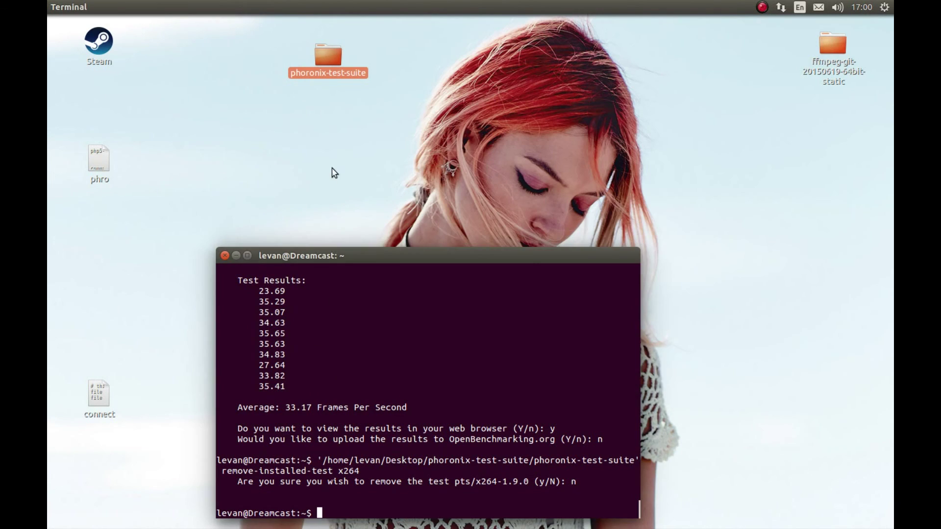
double_click(324, 71)
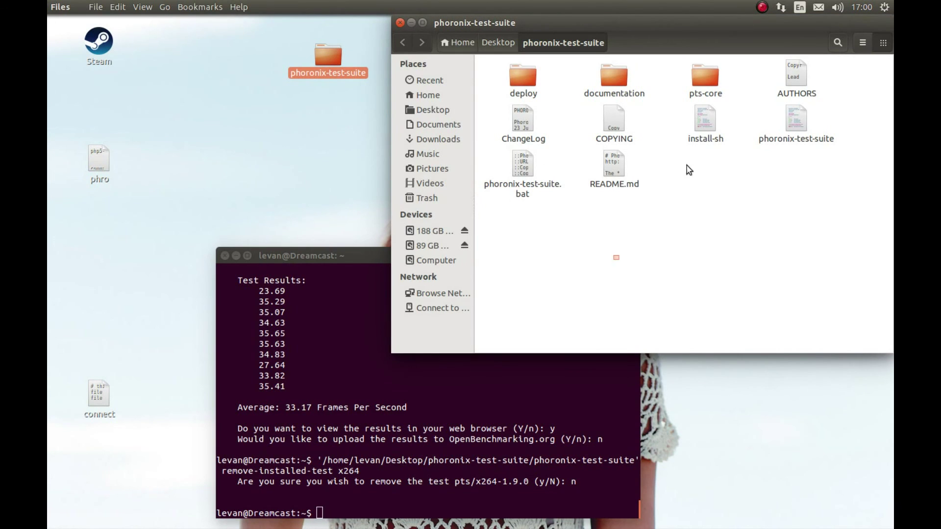
drag(704, 119, 373, 330)
click(374, 329)
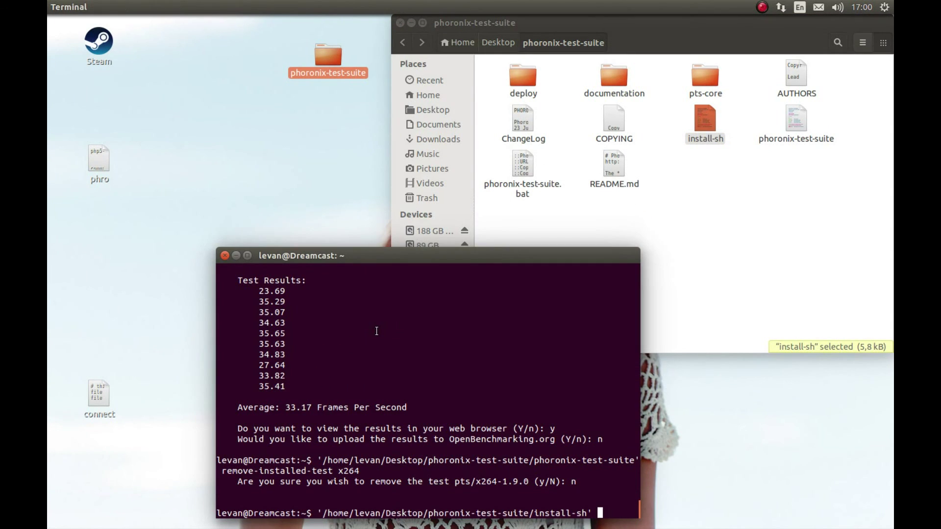
key(Return)
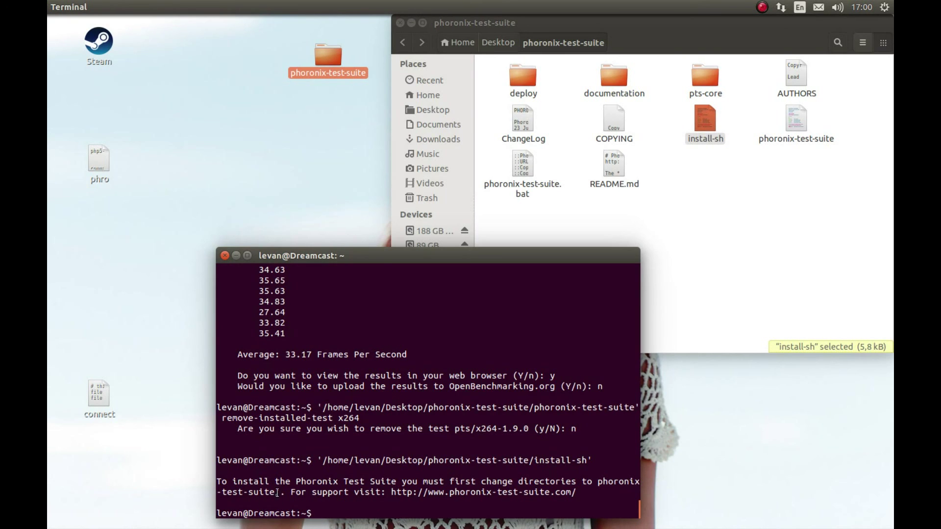
Copy the directory name phoronix-test-suite from the installer's message in the Terminal.
drag(276, 492, 599, 483)
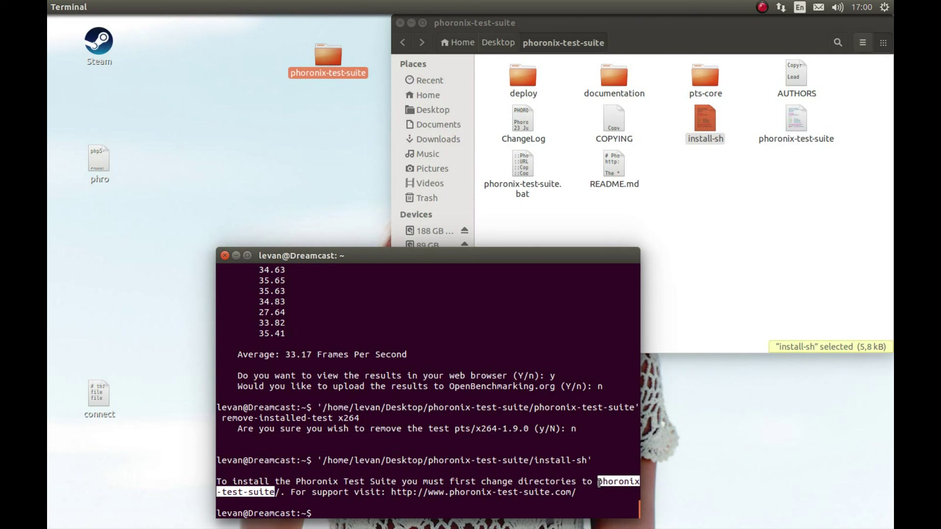
right_click(613, 481)
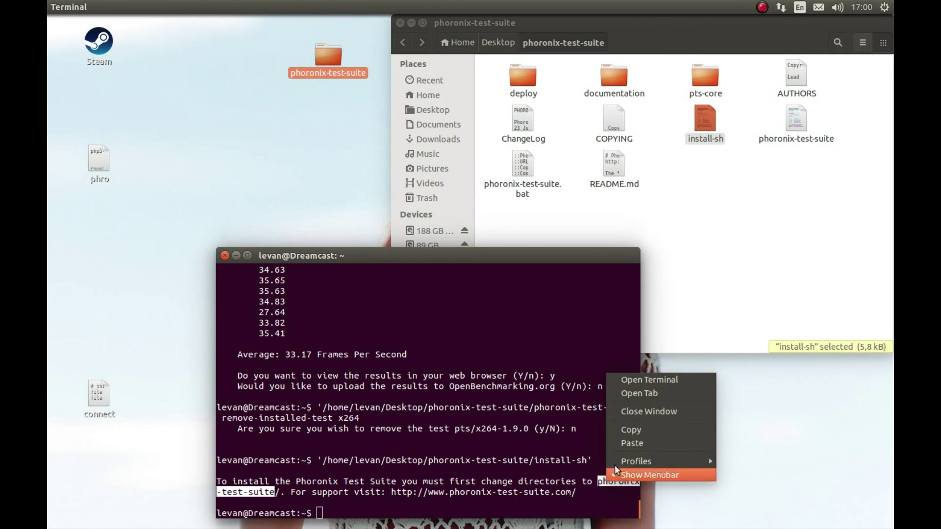
click(631, 429)
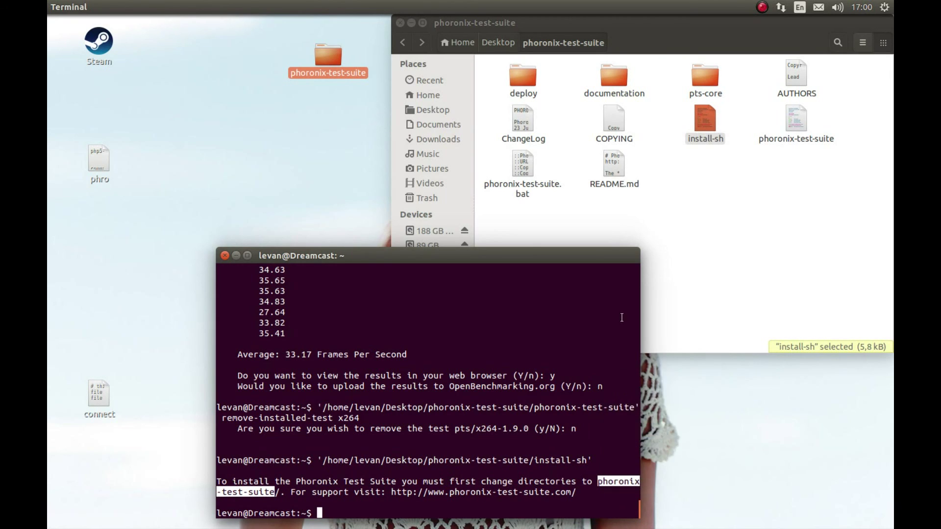
Create a new folder in Home and name it .phoronix-test-suite, using the copied name with a leading dot.
click(463, 43)
drag(649, 20, 400, 65)
right_click(413, 282)
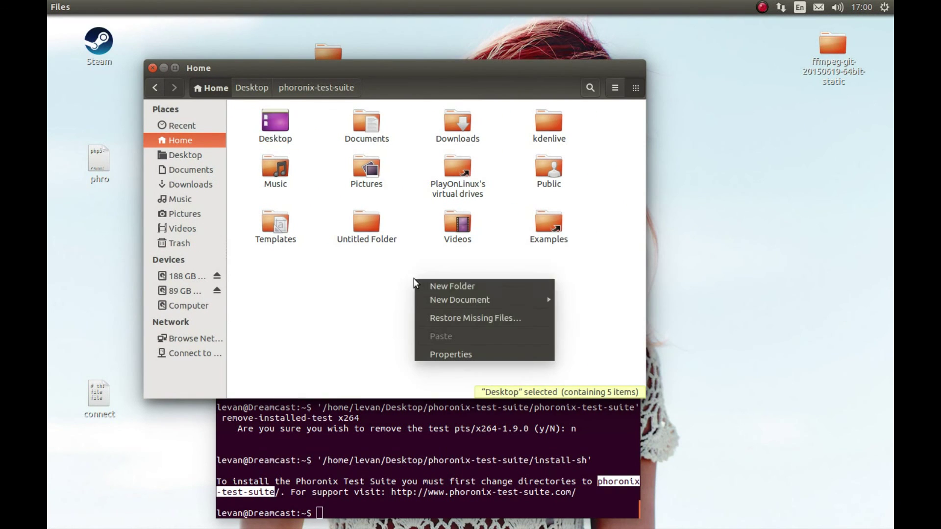
click(453, 287)
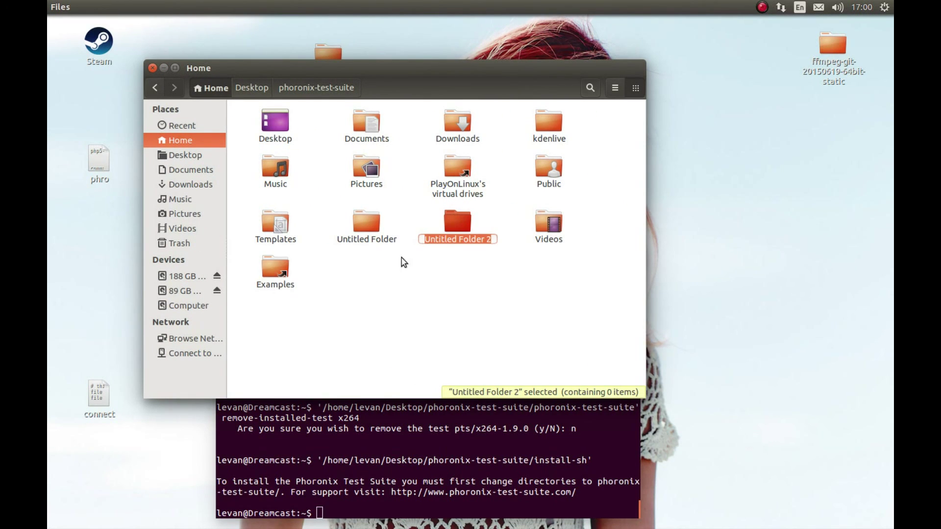
right_click(446, 243)
click(482, 270)
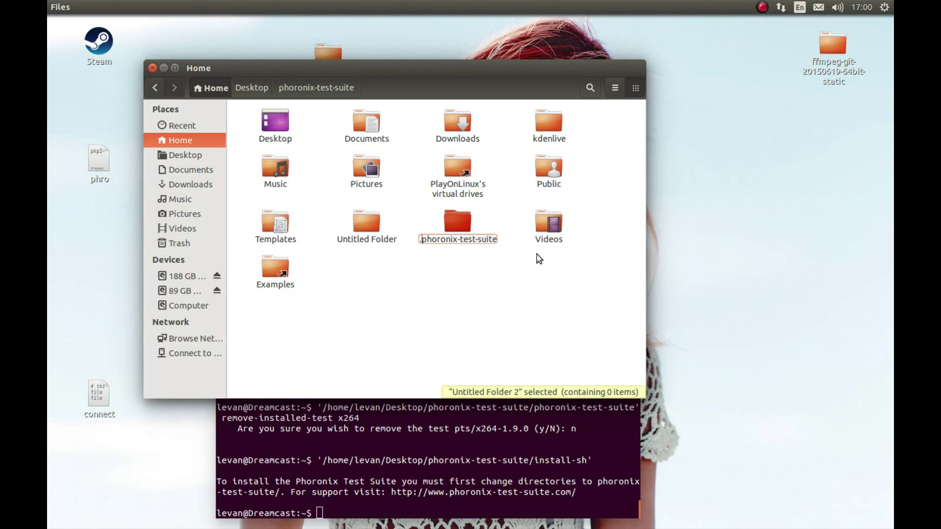
key(Return)
click(465, 276)
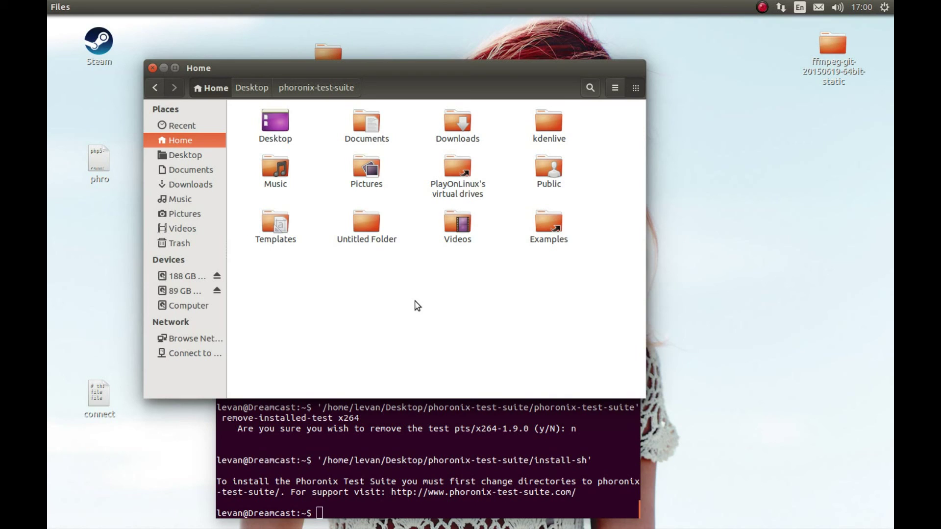
Show hidden files in Home and change the Terminal's working directory to the .phoronix-test-suite folder with cd.
key(ctrl+h)
scroll(441, 245, down, 6)
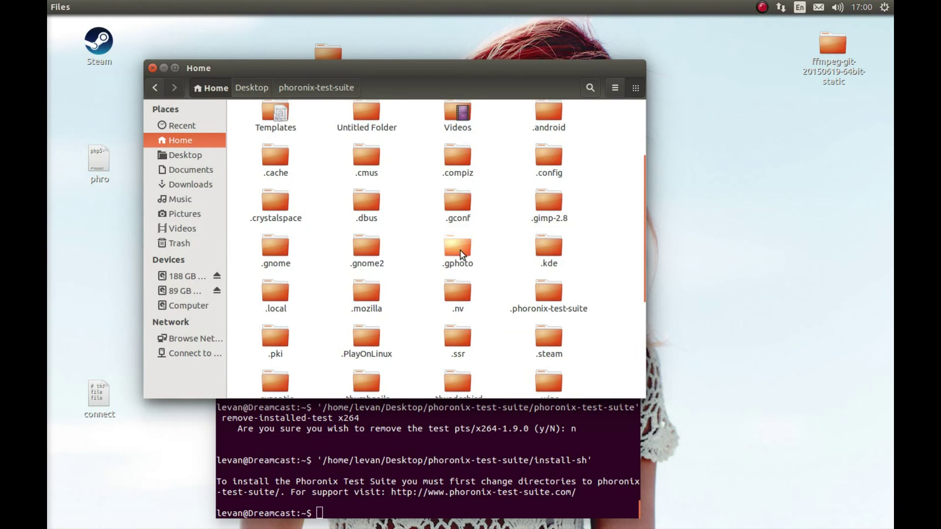
scroll(515, 231, up, 3)
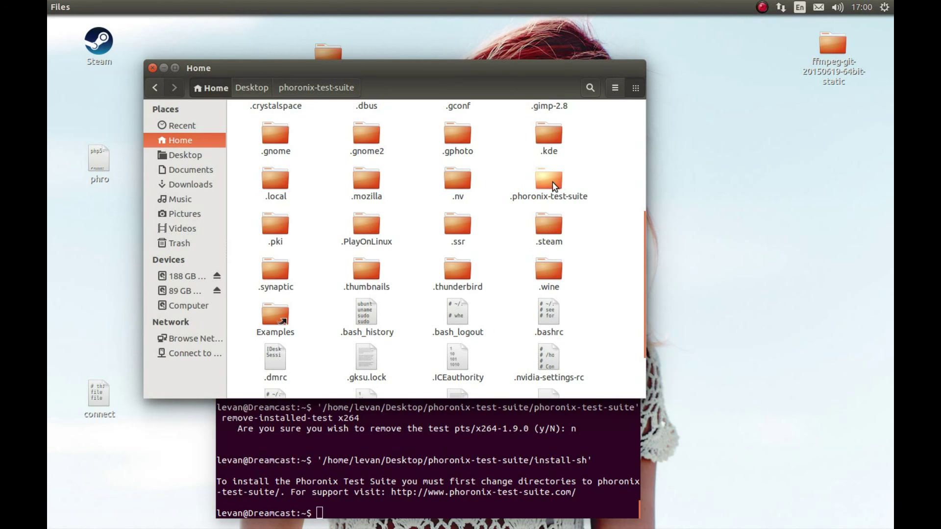
click(441, 492)
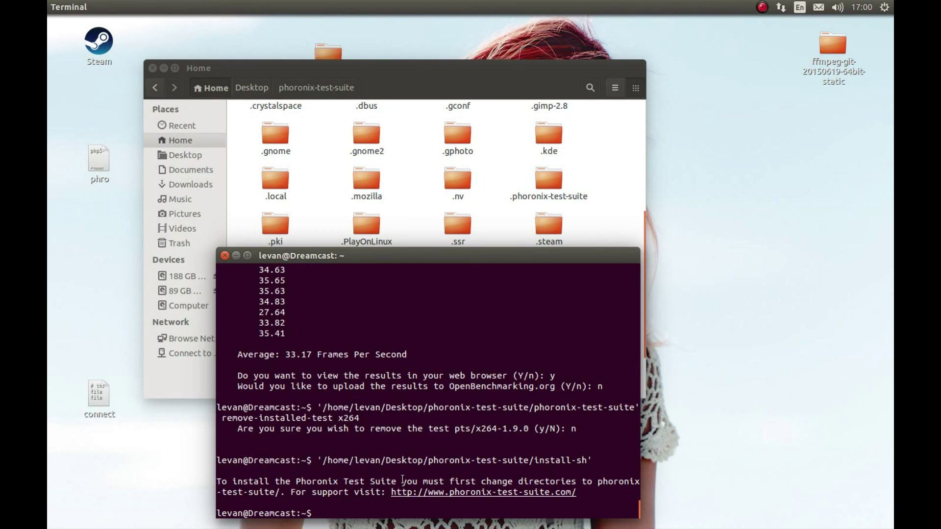
text(cd)
drag(548, 179, 349, 462)
click(519, 292)
key(Return)
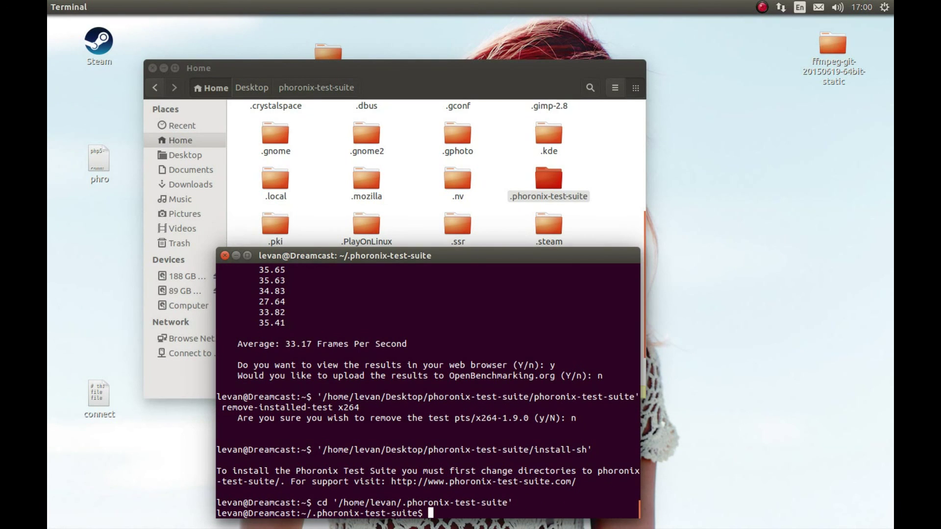
Copy all contents of the Desktop's phoronix-test-suite folder into Home's .phoronix-test-suite folder and close the source window.
double_click(547, 186)
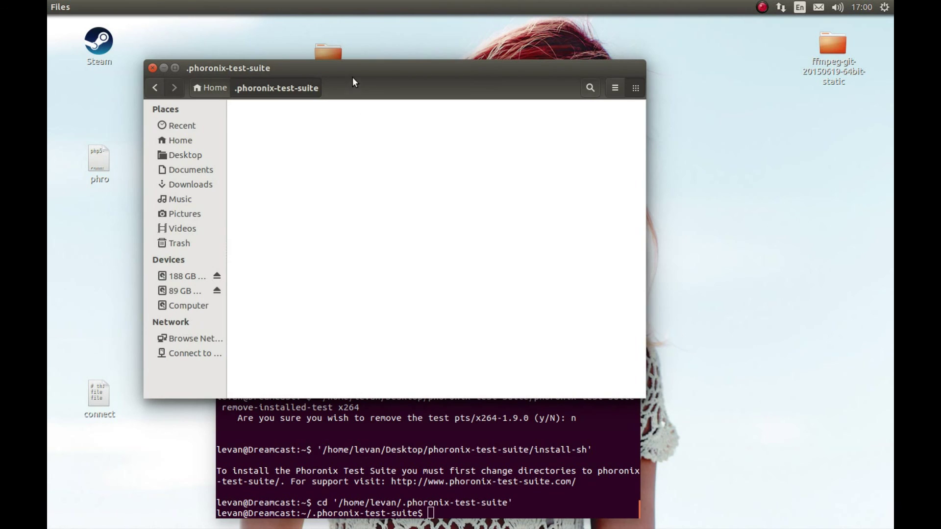
drag(354, 82, 559, 91)
double_click(323, 62)
drag(517, 21, 189, 127)
drag(179, 344, 457, 212)
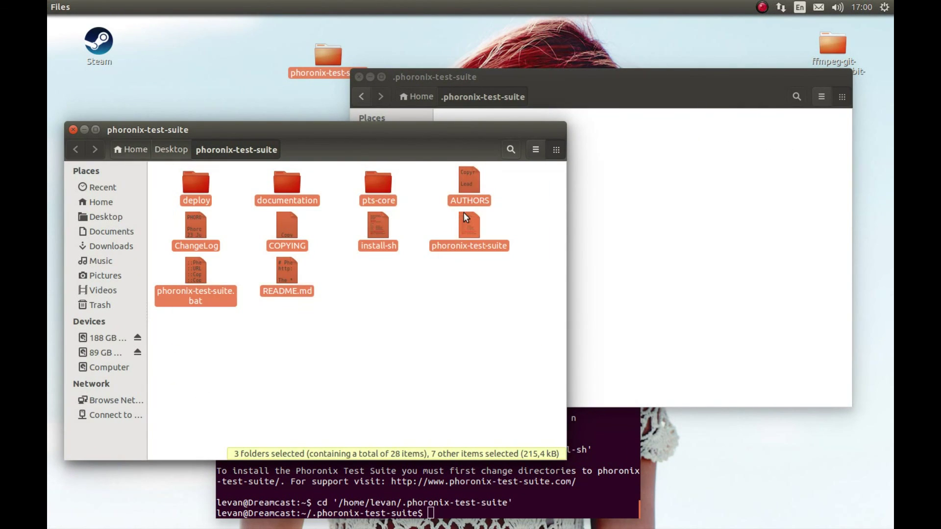
right_click(468, 182)
click(512, 240)
right_click(659, 196)
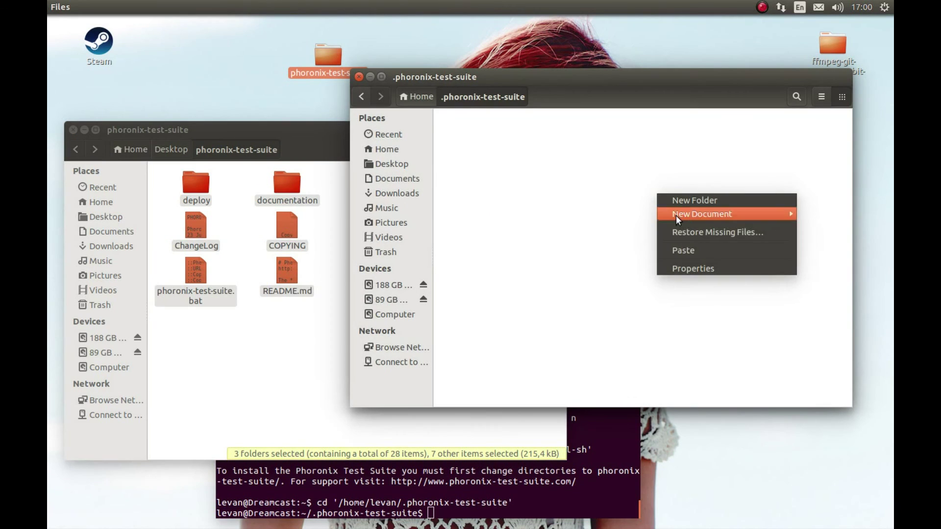
click(691, 250)
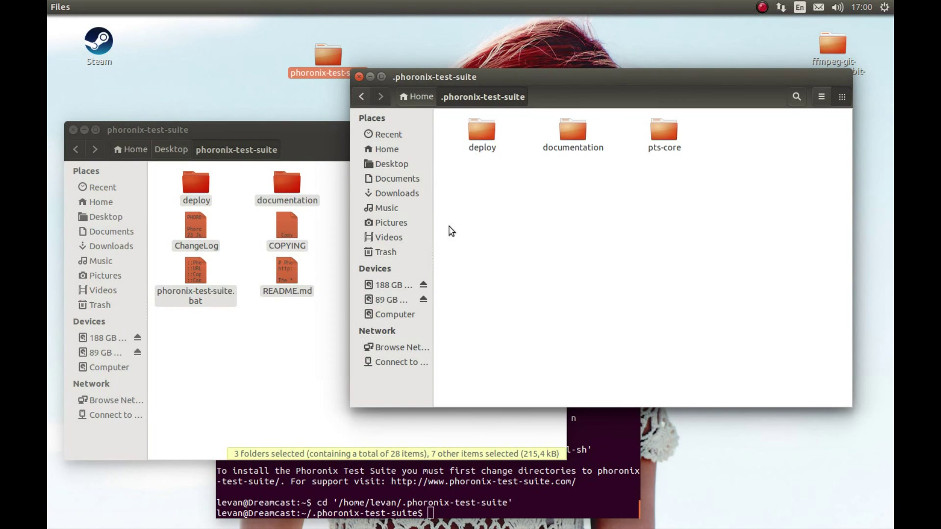
click(73, 129)
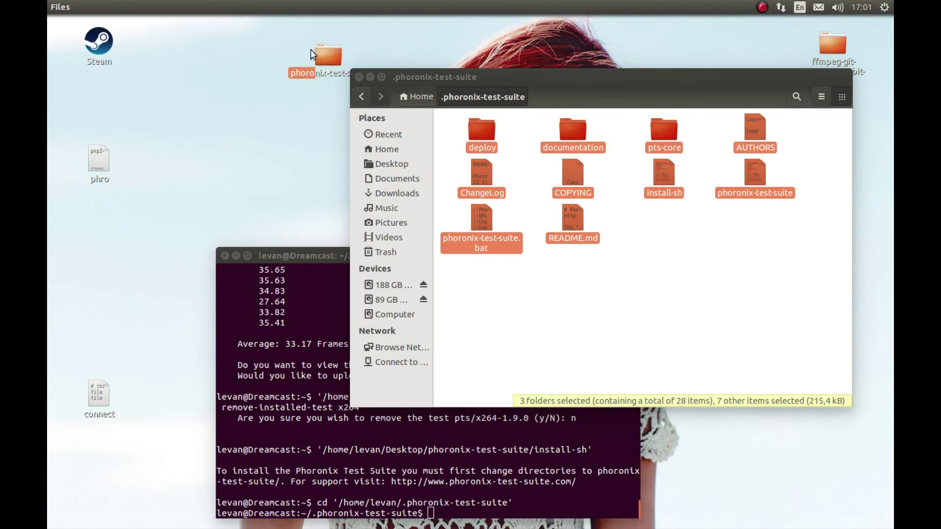
Permanently delete the phoronix-test-suite folder from the Desktop.
click(311, 51)
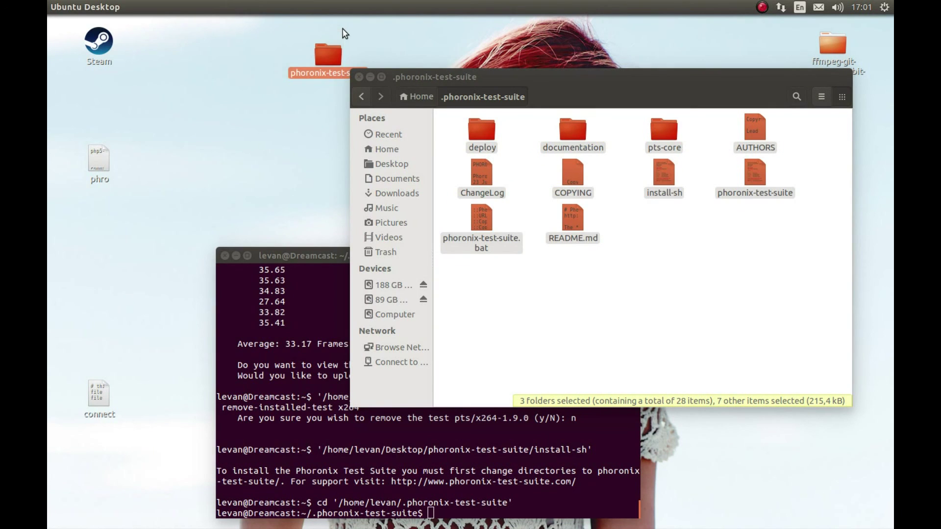
key(shift+Delete)
key(Return)
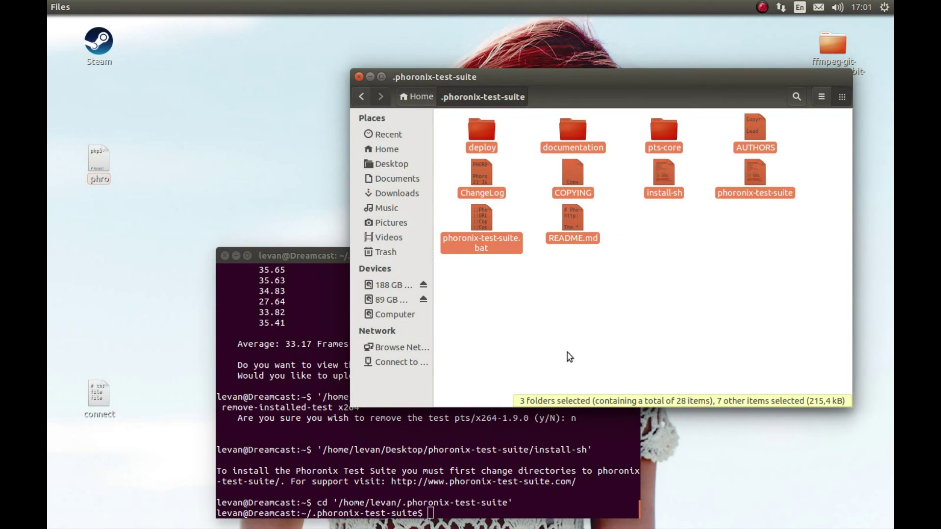
Run install-sh from the .phoronix-test-suite folder with sudo in the Terminal and enter the account password.
click(558, 343)
drag(285, 258, 211, 215)
click(739, 266)
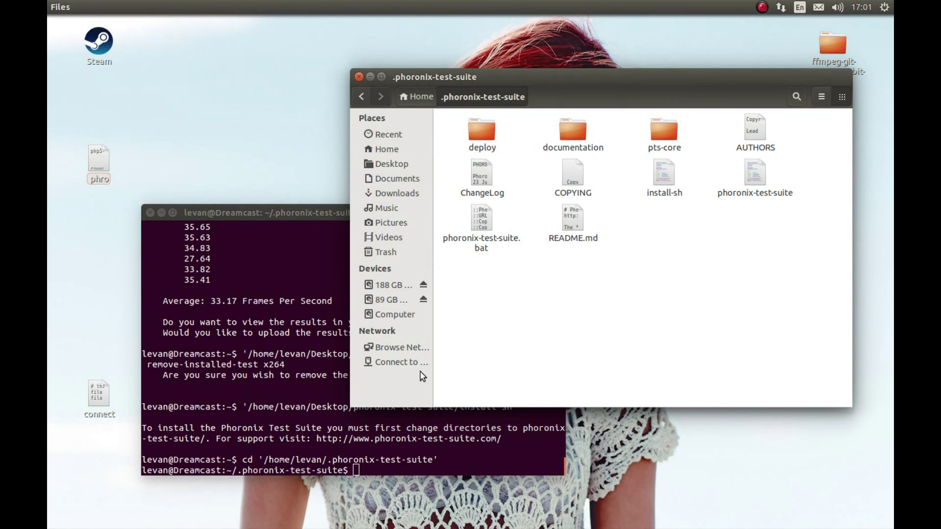
click(662, 177)
click(297, 307)
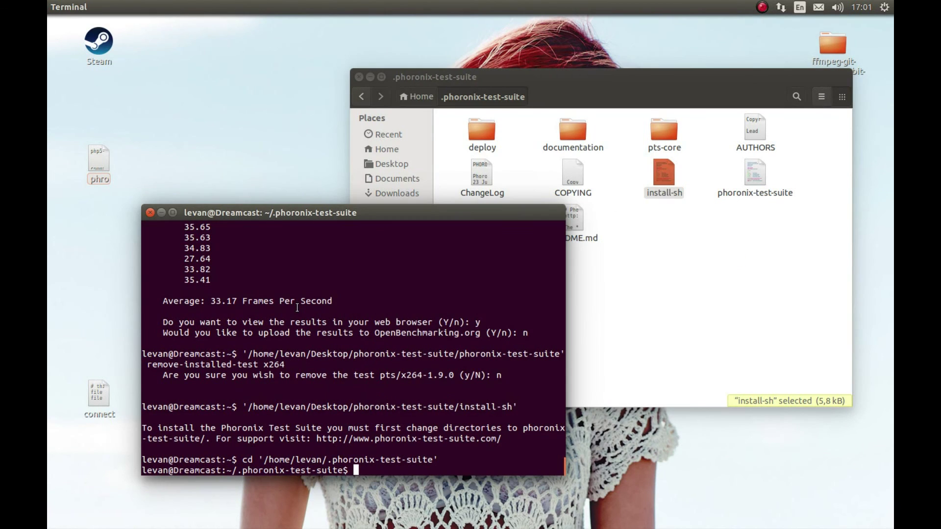
text(sudo)
click(657, 184)
drag(654, 186, 204, 328)
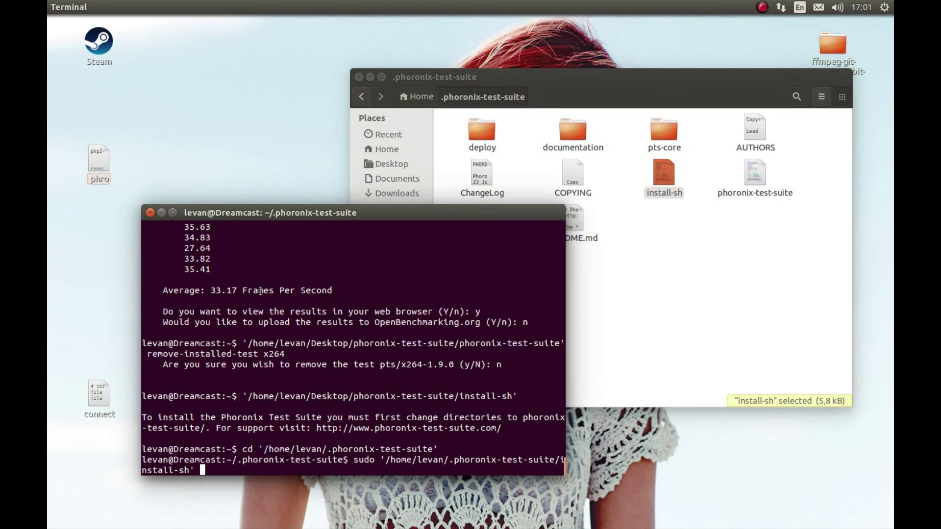
key(Return)
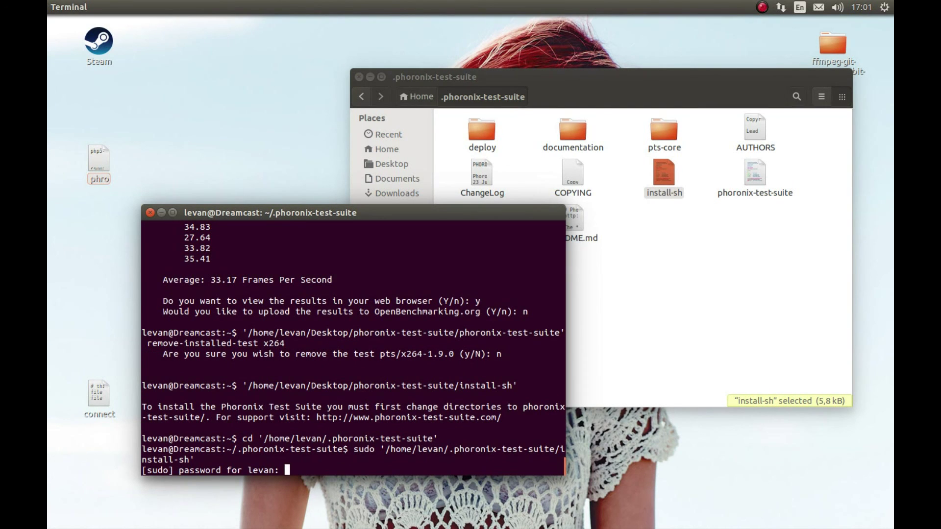
key(Return)
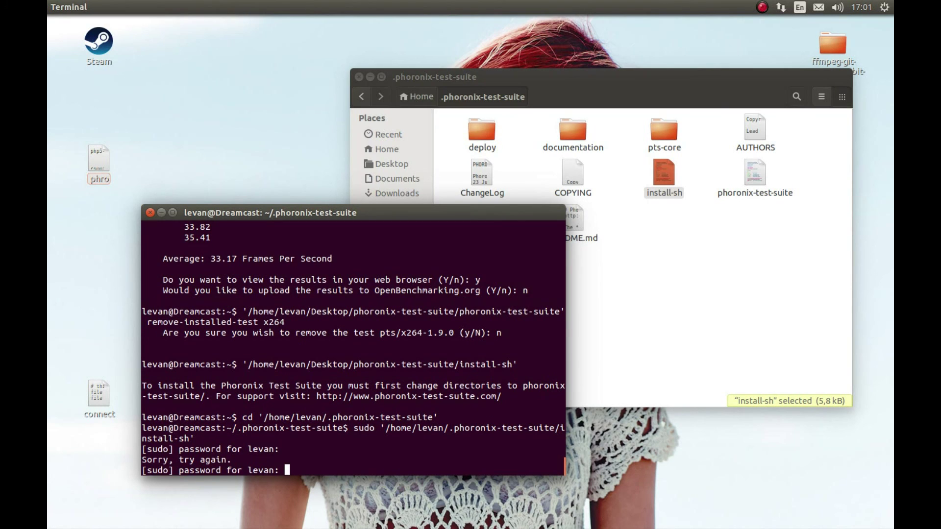
key(Return)
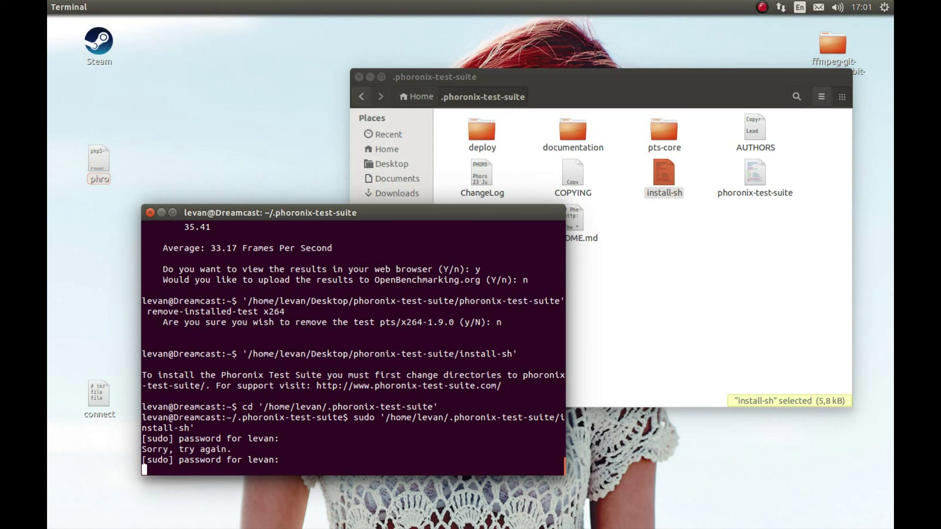
Review the phoronix-test-suite commands in the phro notes and check the files in the .phoronix-test-suite folder.
mouse_move(48, 314)
click(66, 204)
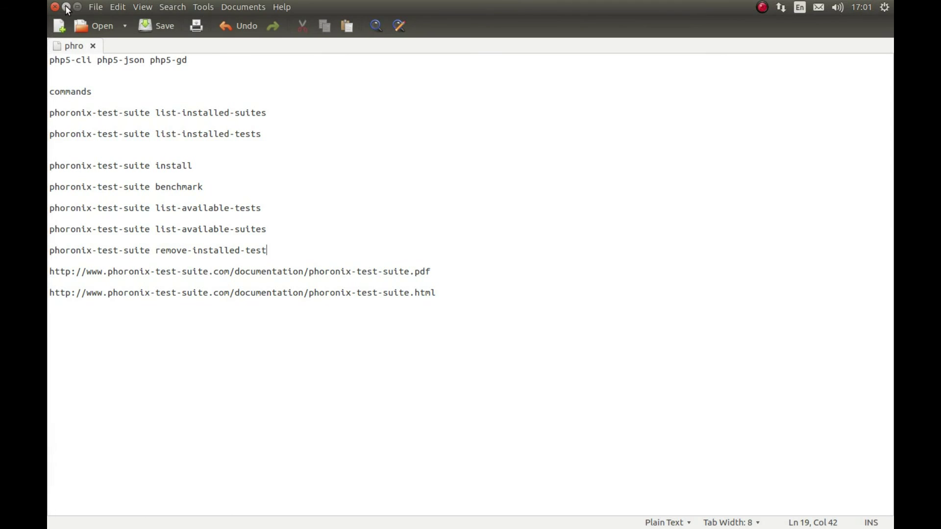
click(63, 7)
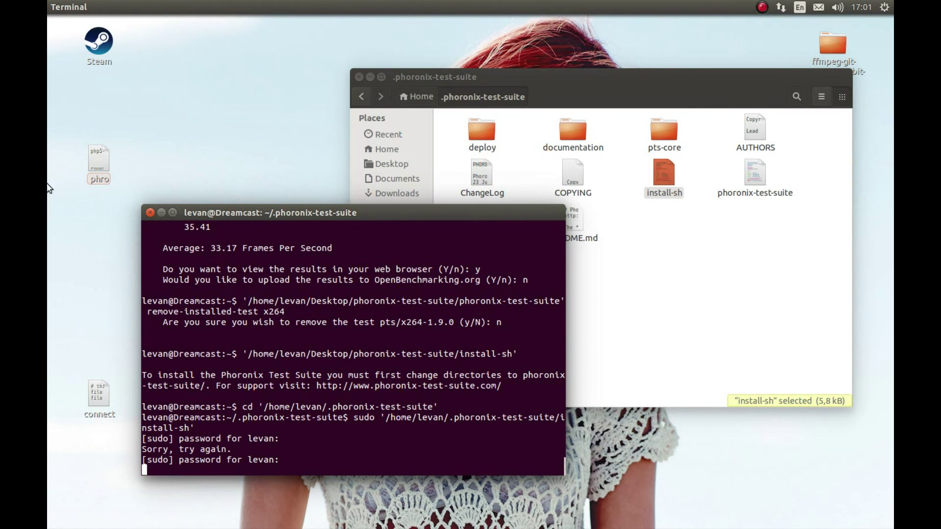
mouse_move(48, 230)
click(65, 212)
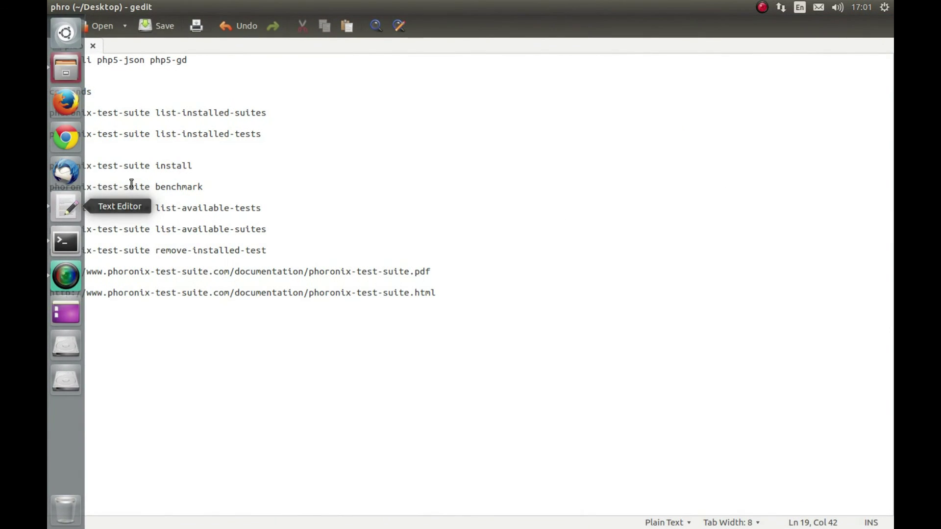
drag(149, 166, 49, 166)
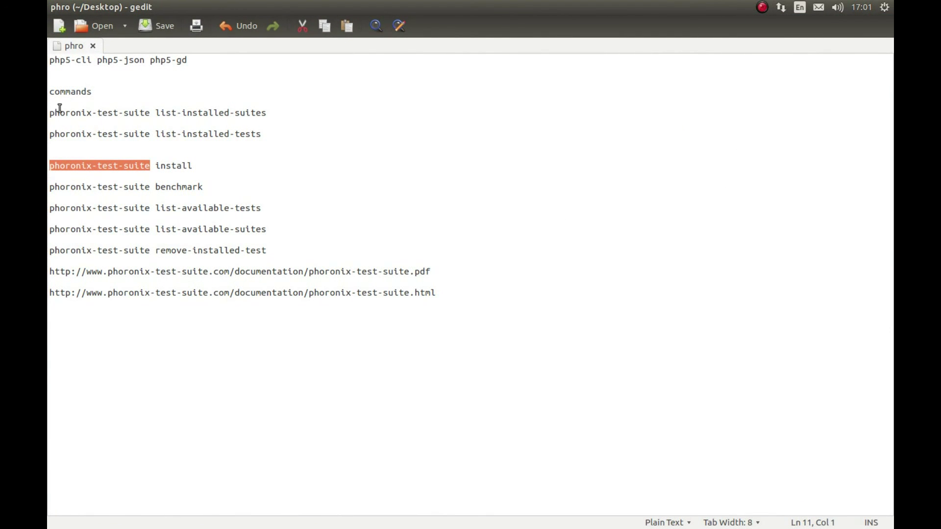
click(67, 7)
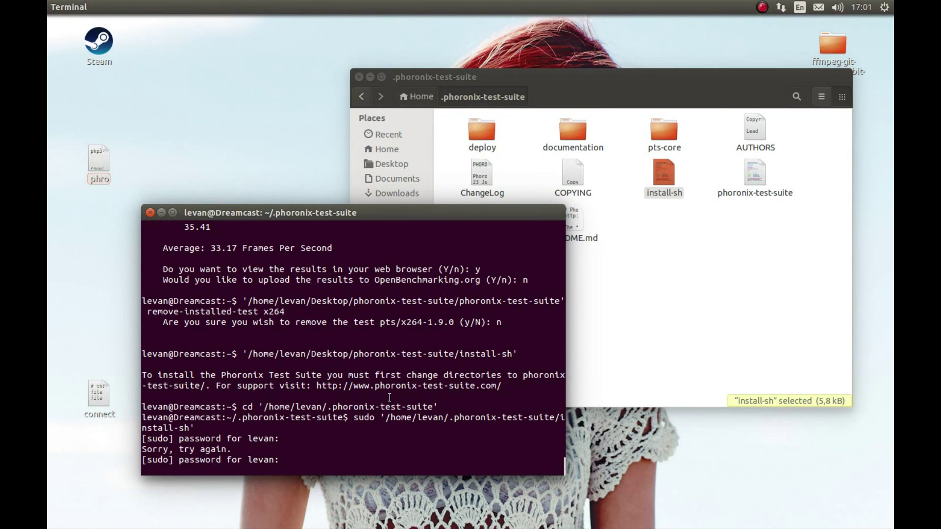
key(Return)
click(808, 227)
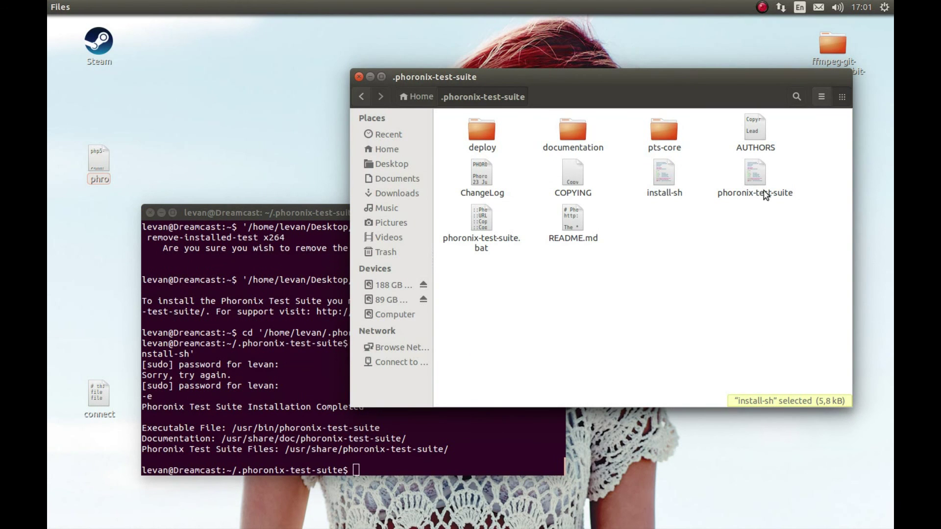
Enter the installed phoronix-test-suite command name at the Terminal prompt.
click(250, 428)
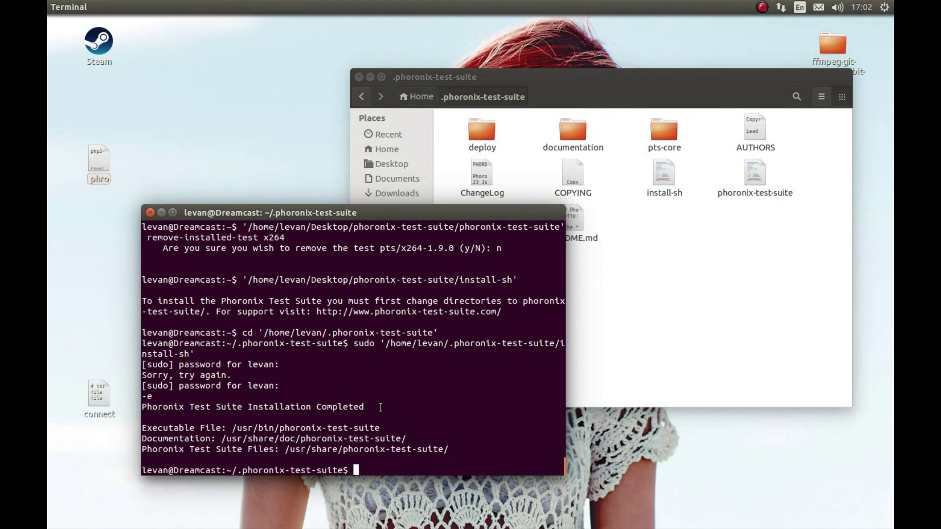
text(ph)
text(or)
key(Tab)
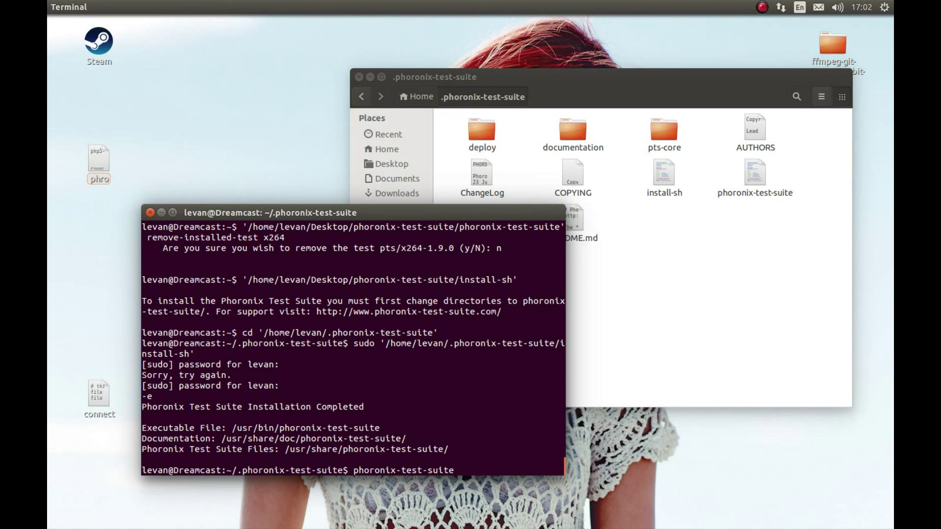
text(av)
key(BackSpace)
key(BackSpace)
text(list)
mouse_move(48, 225)
click(68, 205)
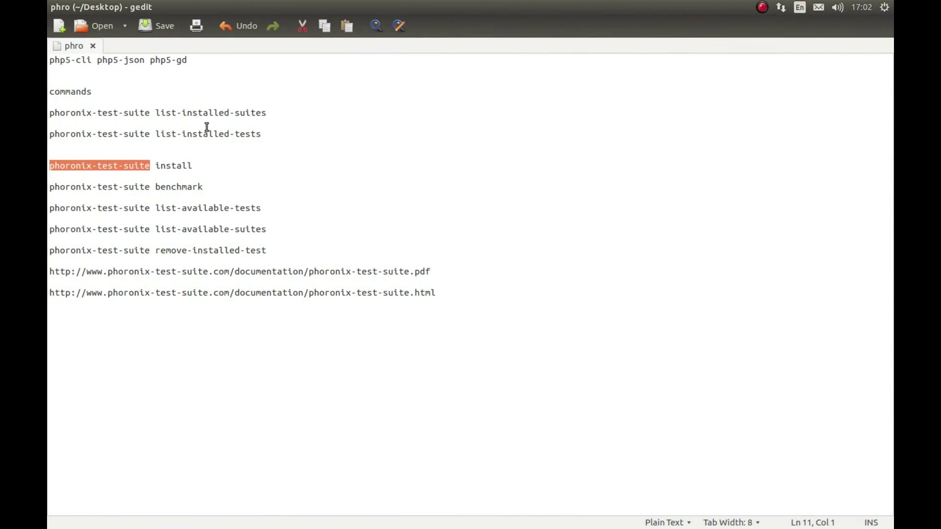
click(65, 7)
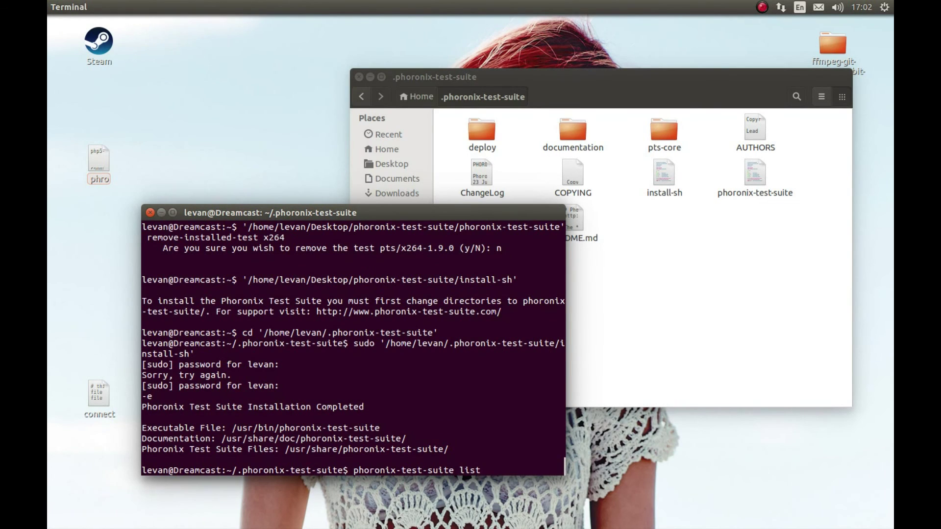
text(-)
key(BackSpace)
key(BackSpace)
key(BackSpace)
key(BackSpace)
key(BackSpace)
text(lis)
key(BackSpace)
key(BackSpace)
key(BackSpace)
Run phoronix-test-suite without arguments, accept the user agreement with y, and answer n to the following question.
key(Return)
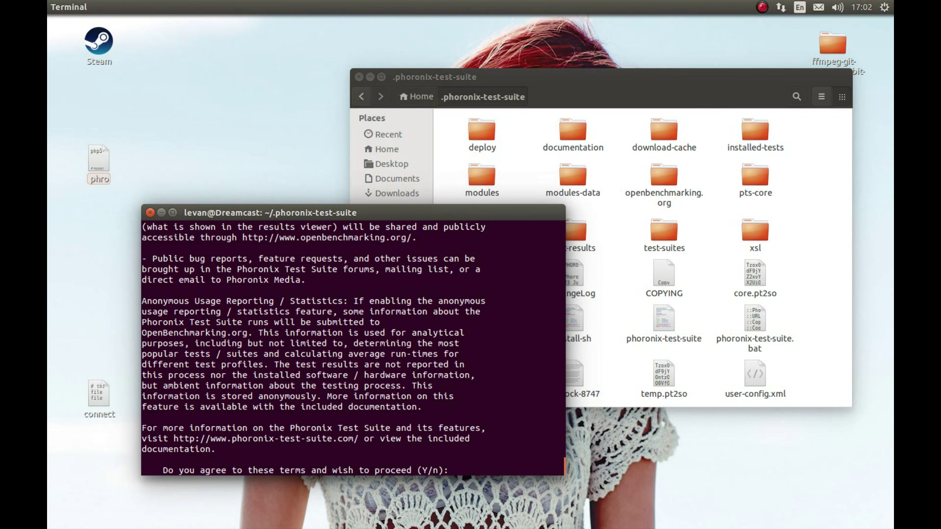
text(y)
key(Return)
text(n)
key(Return)
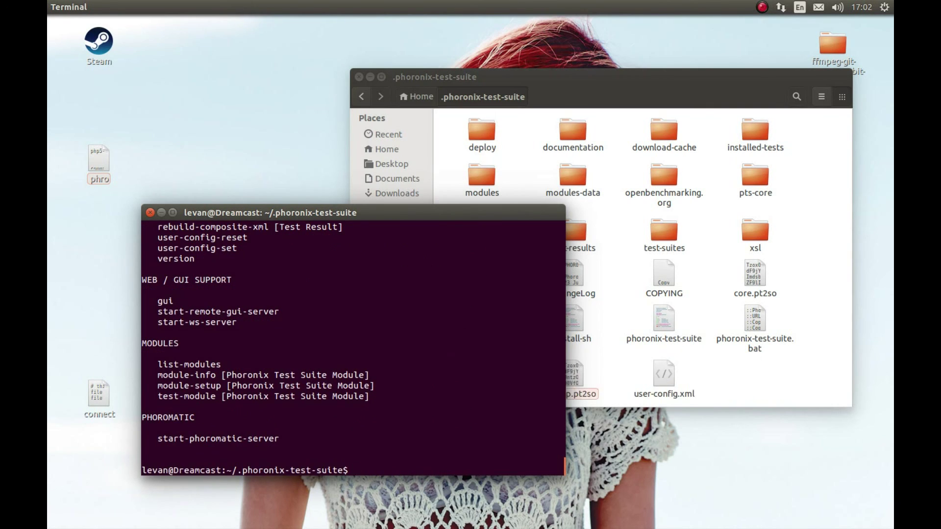
Begin another phoronix-test-suite command at the Terminal prompt.
text(phor)
key(Tab)
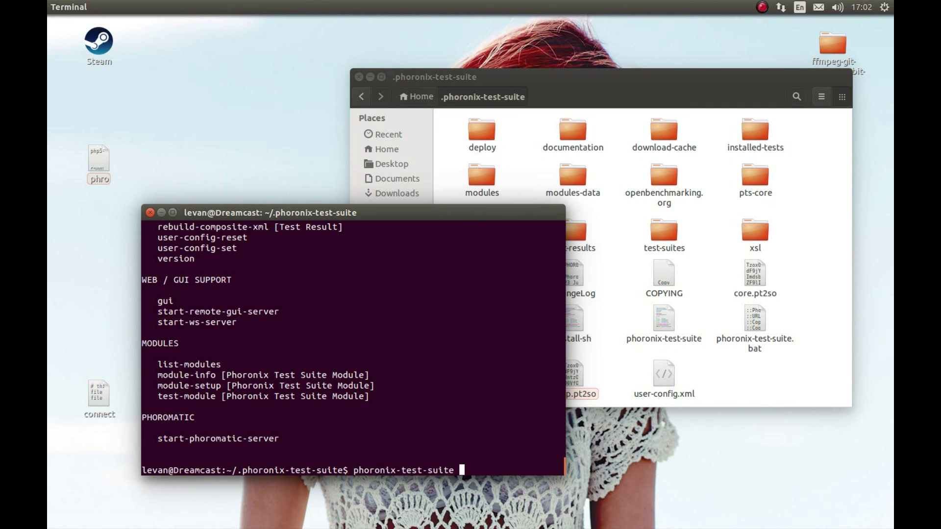
text(lis)
text(t)
key(BackSpace)
key(BackSpace)
key(BackSpace)
key(BackSpace)
key(Tab)
key(Tab)
key(Tab)
key(Tab)
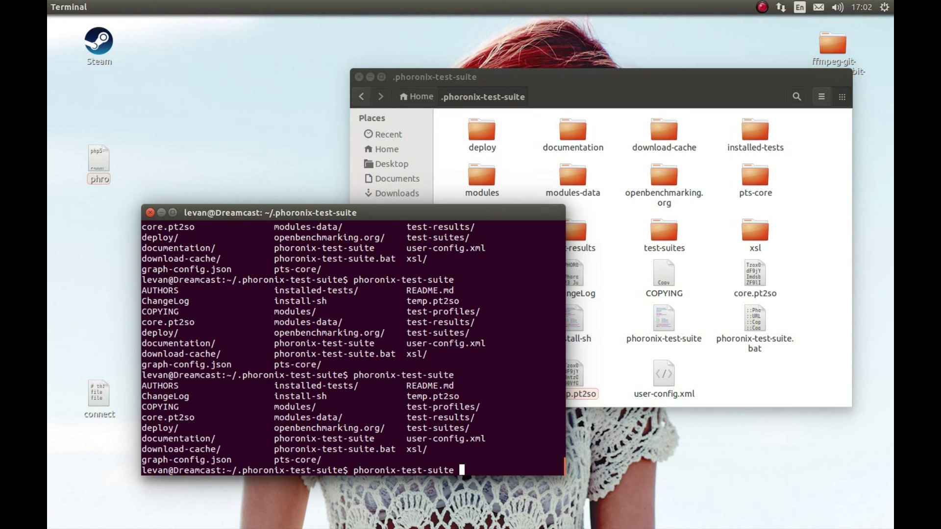
text(ins)
key(BackSpace)
key(BackSpace)
key(BackSpace)
Copy list-installed-tests from the phro notes and run phoronix-test-suite list-installed-tests in the Terminal.
mouse_move(49, 98)
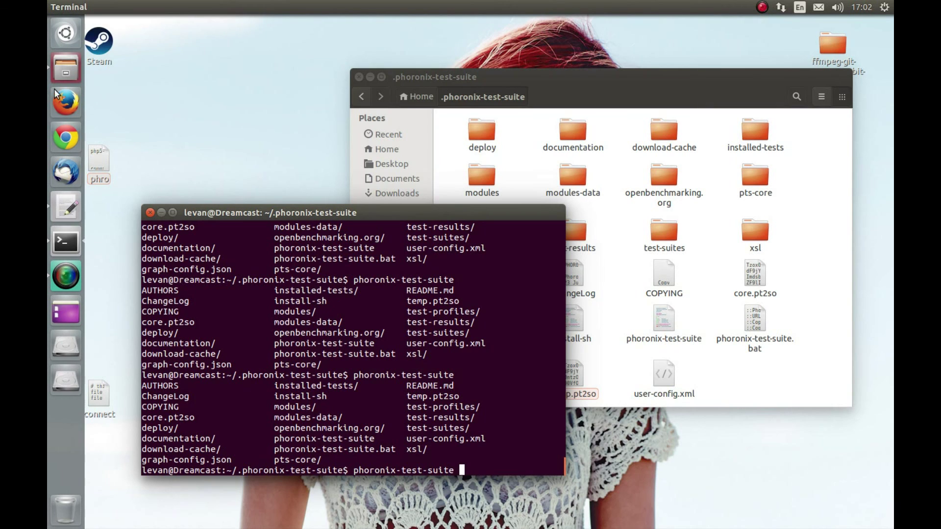
click(63, 206)
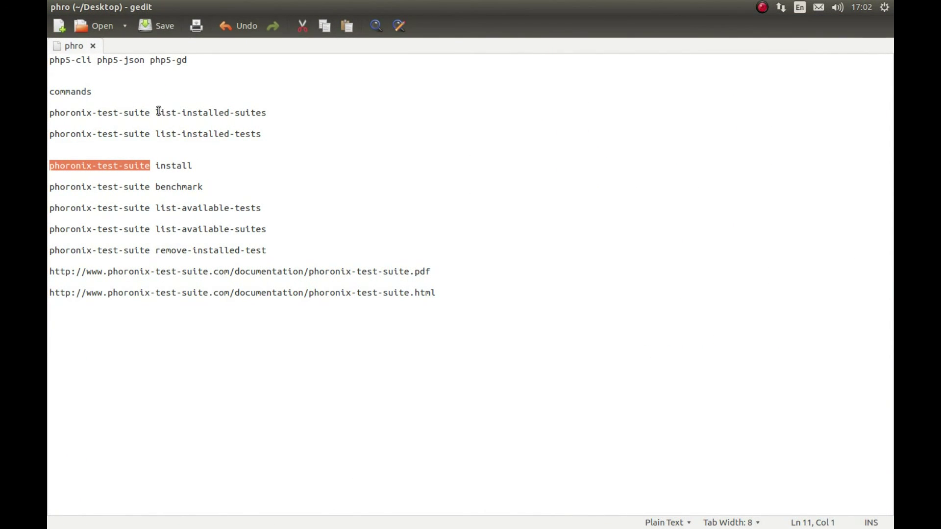
drag(156, 113, 255, 122)
drag(155, 133, 261, 134)
right_click(240, 133)
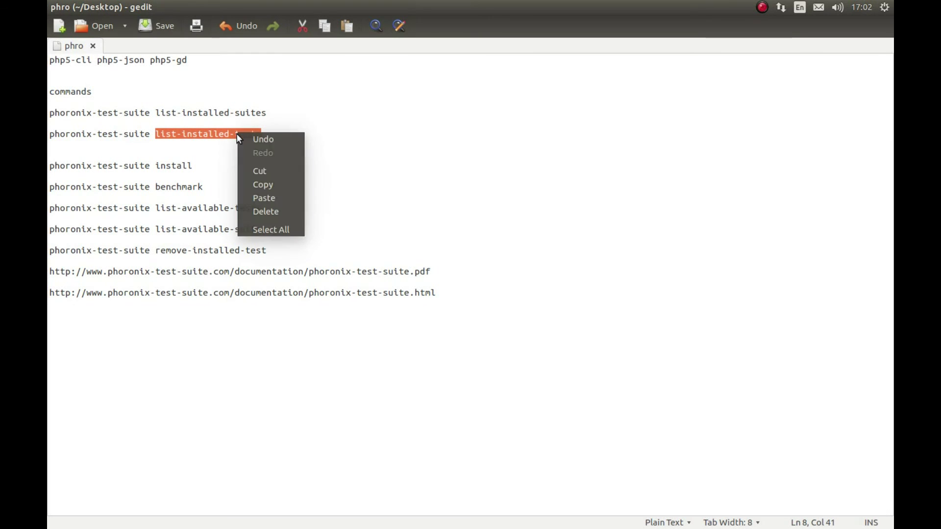
click(254, 184)
click(65, 7)
right_click(455, 368)
click(478, 437)
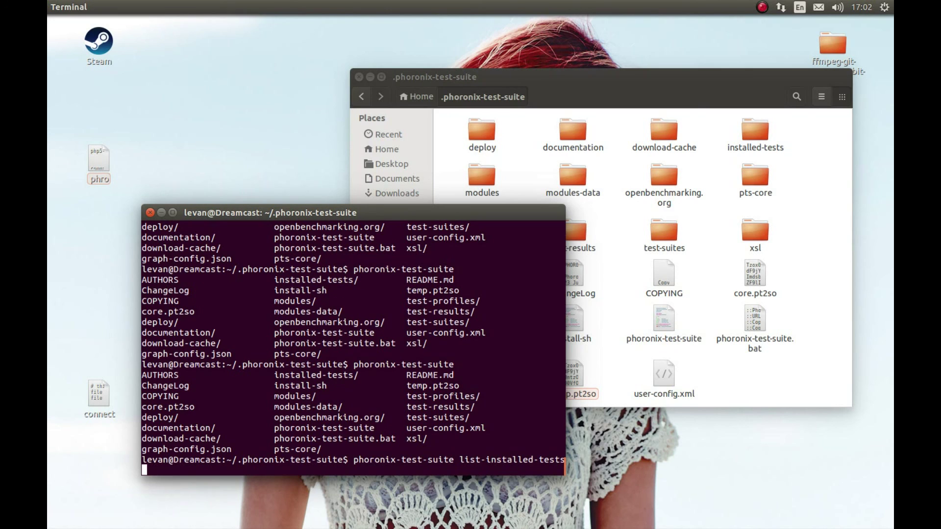
key(Return)
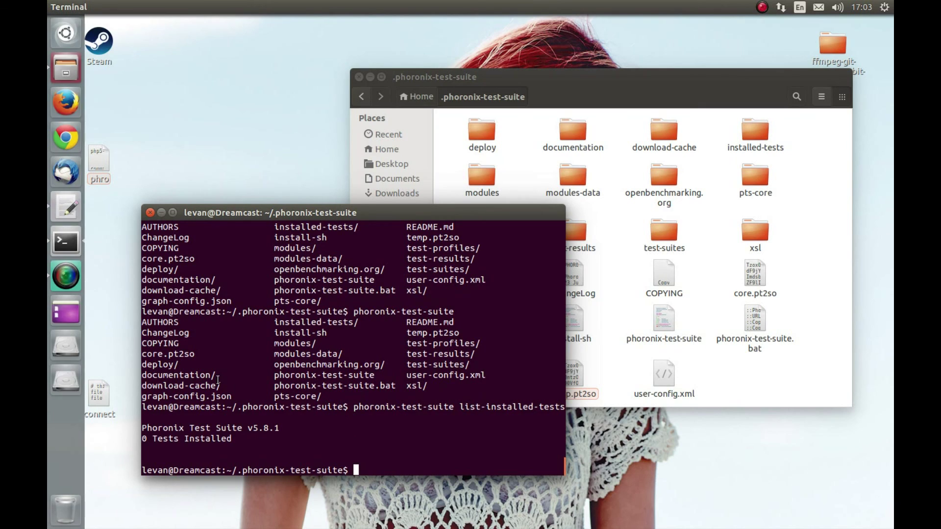
Install the x264 test by running phoronix-test-suite install x264 in the Terminal.
text(phor)
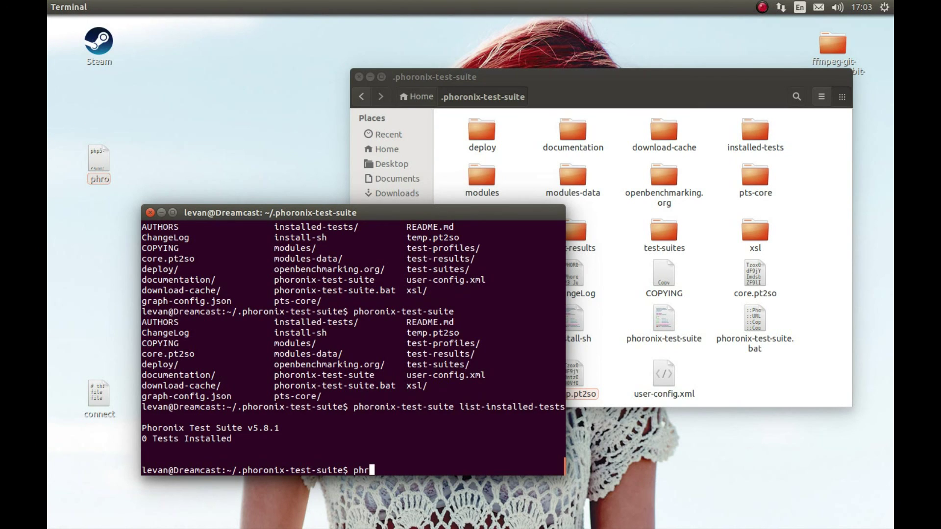
text(o)
key(BackSpace)
key(BackSpace)
text(or)
key(Tab)
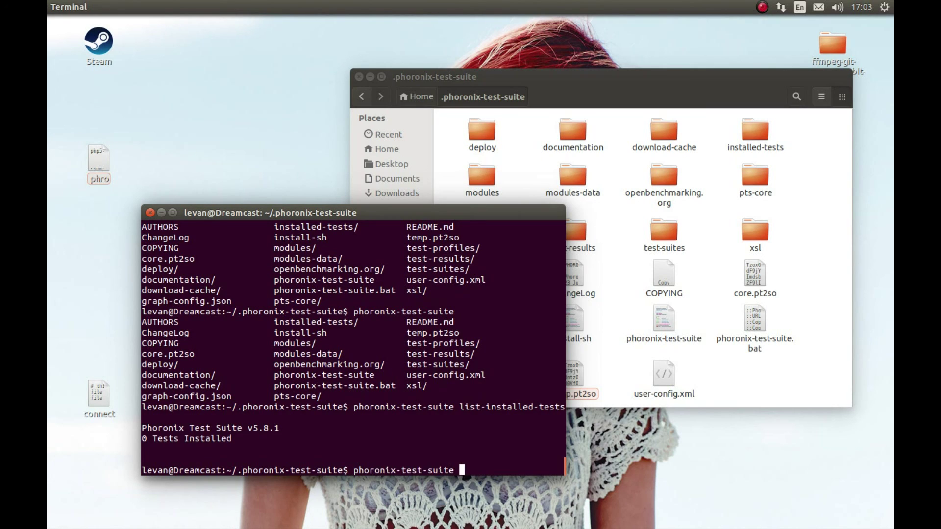
text(install x264)
key(Return)
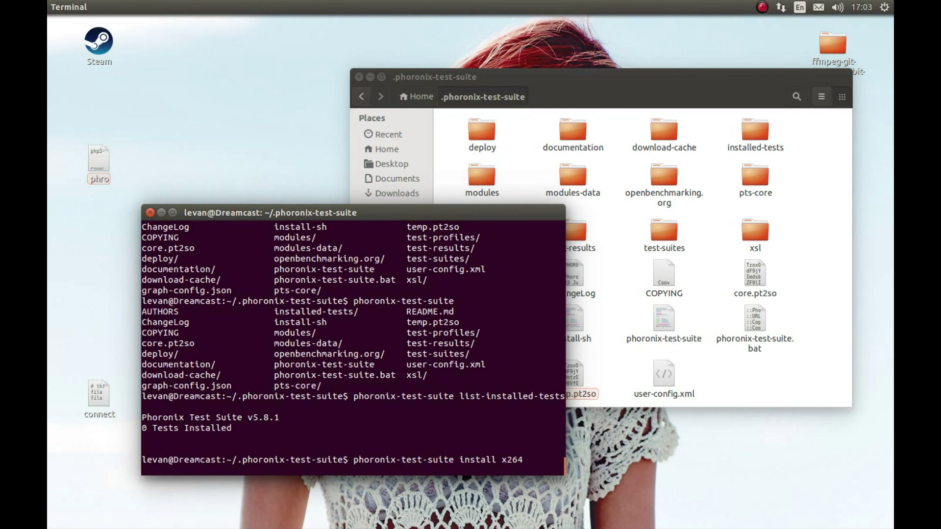